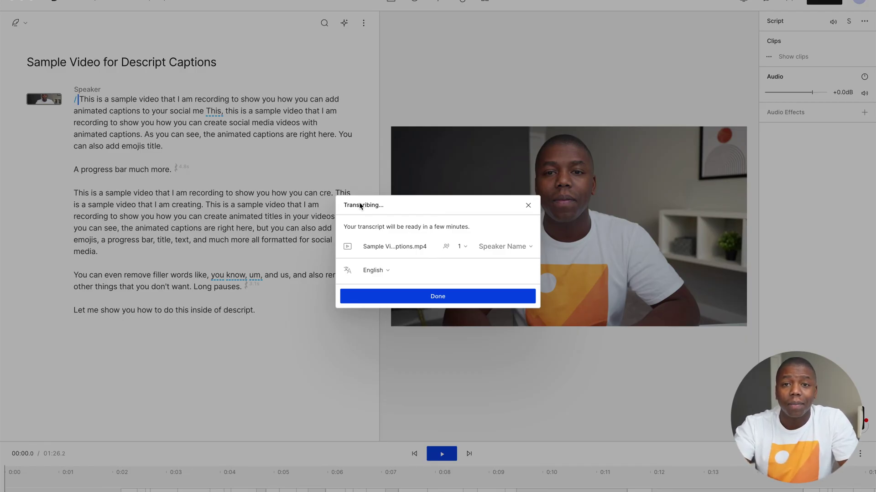
Enter the speaker's name, add it as the transcript's speaker, and close the Transcribing dialog
{"action": "left_click", "coordinate": [466, 248]}
{"action": "left_click", "coordinate": [466, 247]}
{"action": "left_click", "coordinate": [490, 246]}
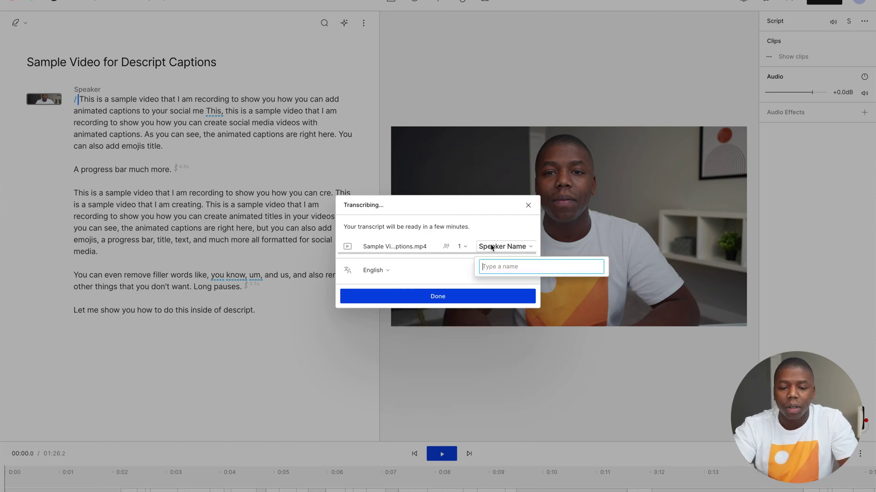
{"action": "type", "text": "James"}
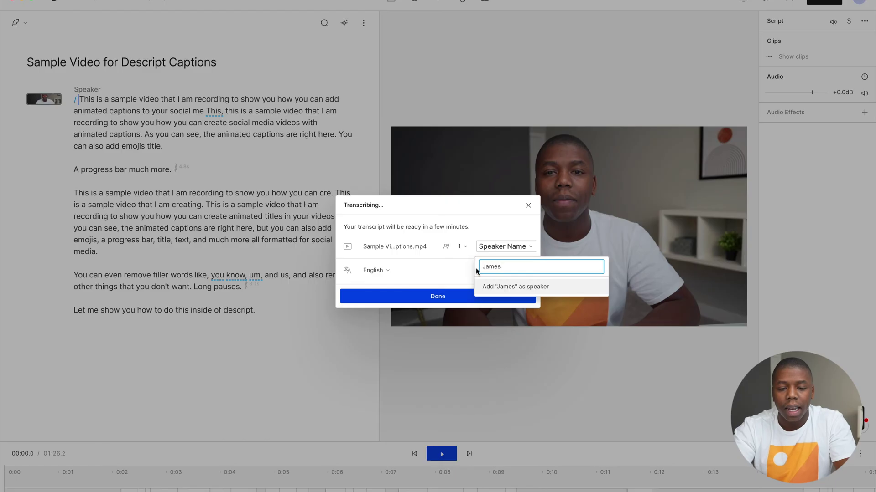
{"action": "left_click", "coordinate": [490, 286]}
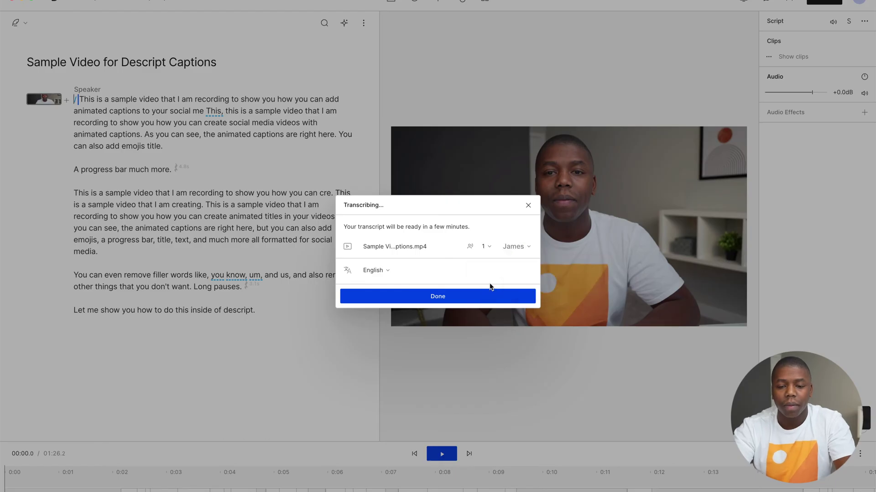
{"action": "left_click", "coordinate": [438, 296]}
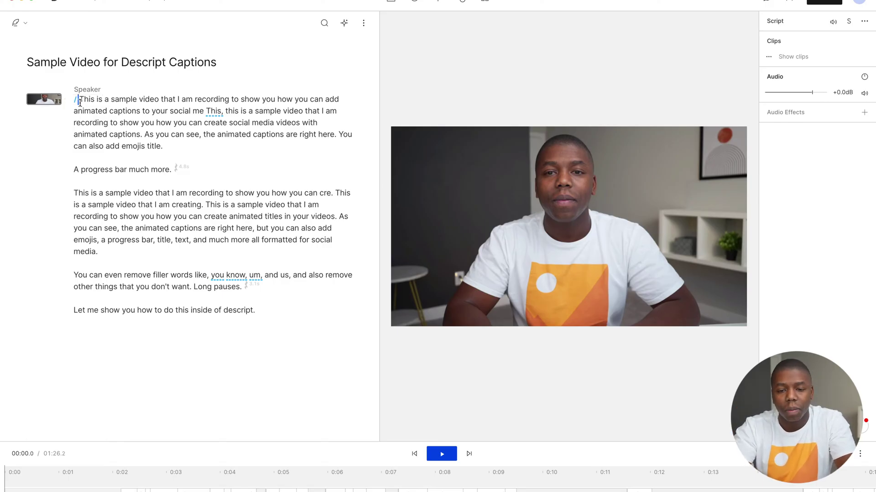
Delete the two repeated false-start sentences at the script's opening and play back the result
{"action": "key", "text": "space"}
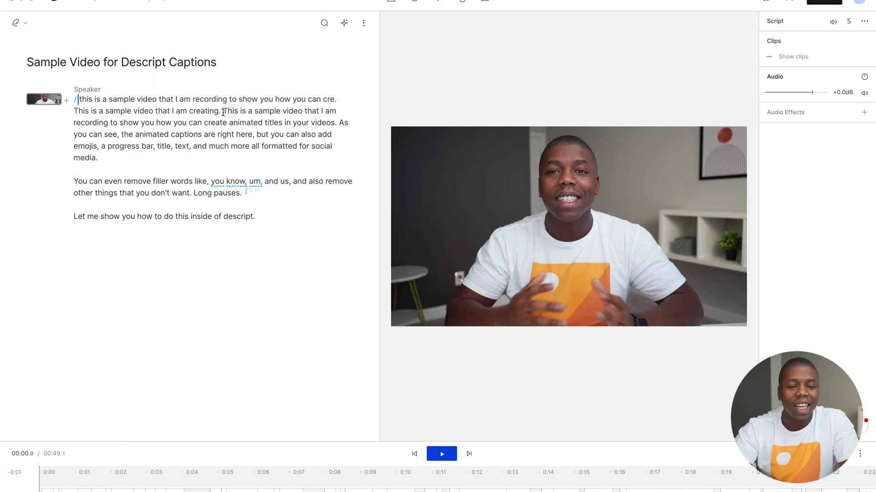
{"action": "left_click_drag", "start_coordinate": [222, 112], "coordinate": [76, 98]}
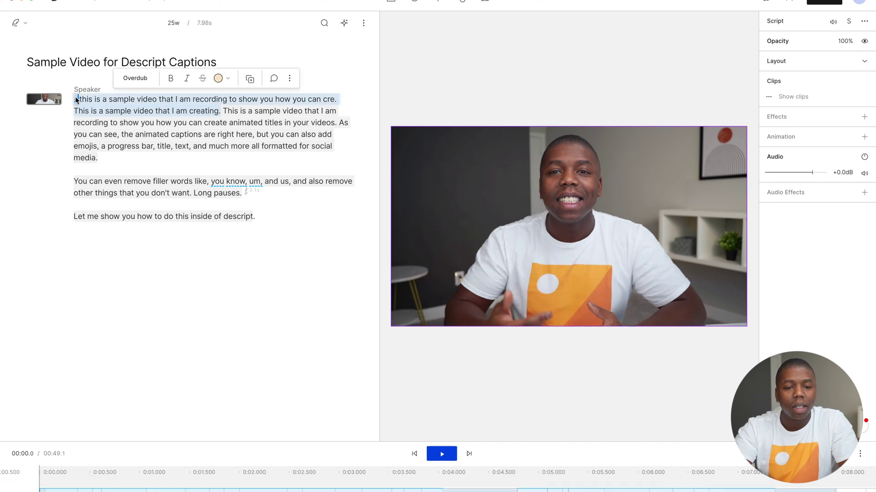
{"action": "key", "text": "BackSpace"}
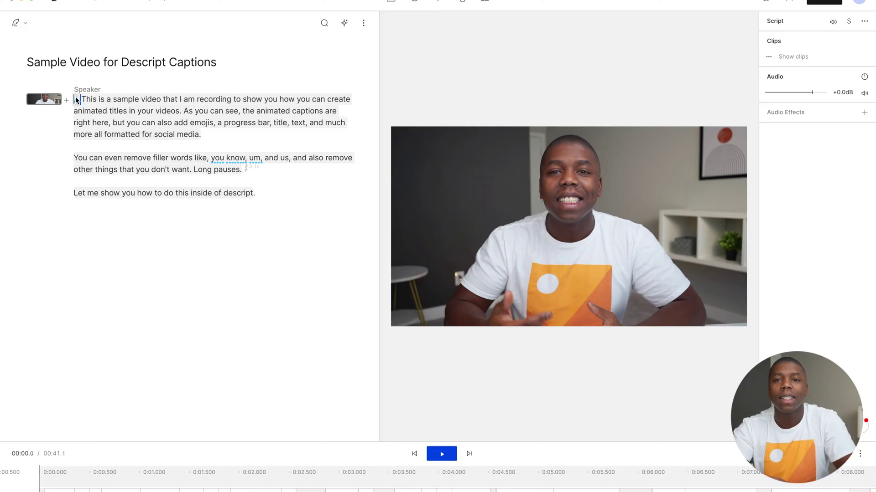
{"action": "key", "text": "space"}
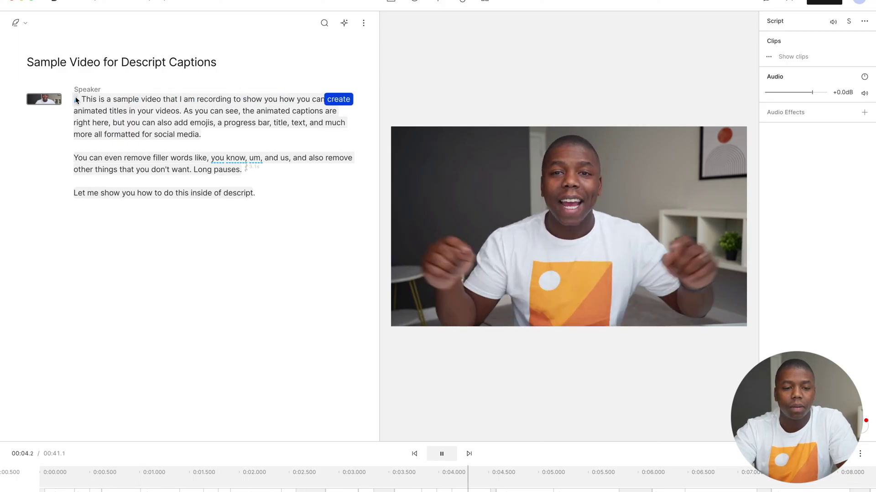
{"action": "left_click", "coordinate": [76, 100]}
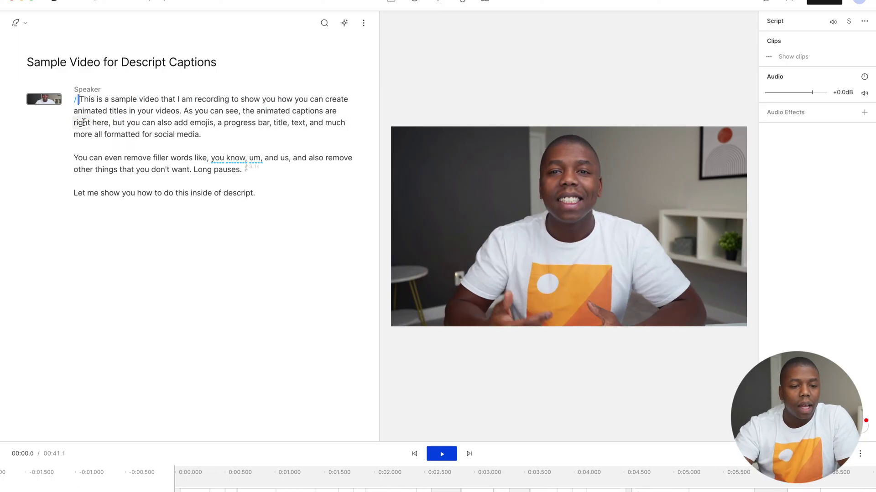
Remove the filler words 'you know' and 'um' from the script using Remove filler words
{"action": "left_click", "coordinate": [220, 158]}
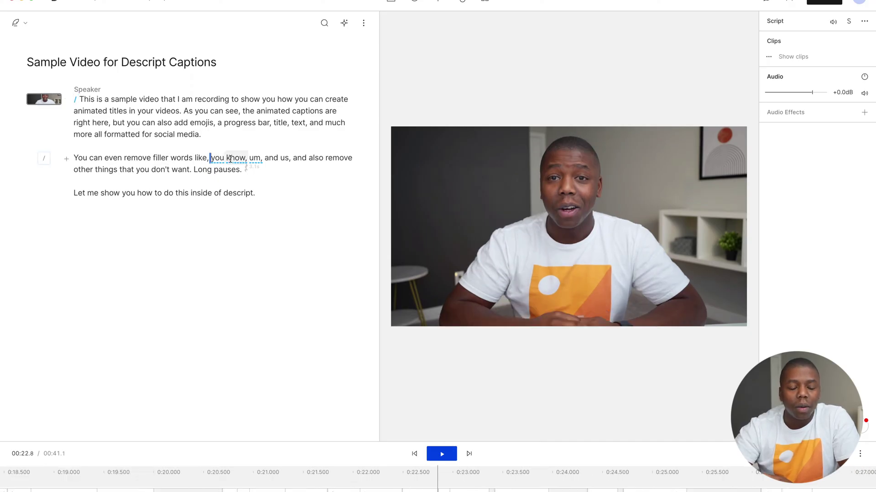
{"action": "left_click", "coordinate": [230, 159]}
{"action": "right_click", "coordinate": [230, 158]}
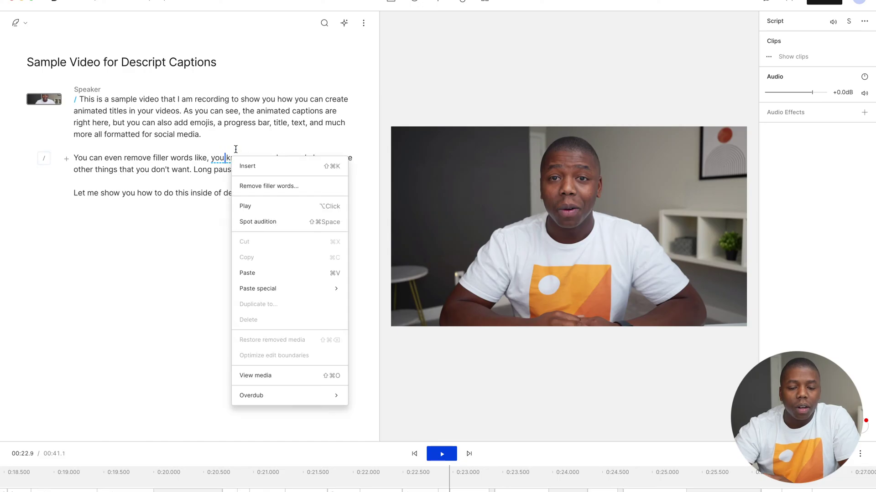
{"action": "left_click", "coordinate": [248, 188]}
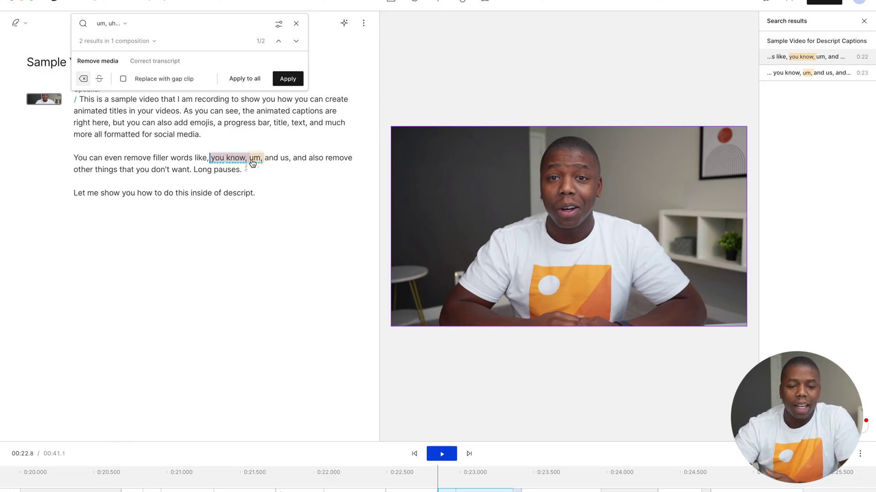
{"action": "left_click", "coordinate": [287, 84]}
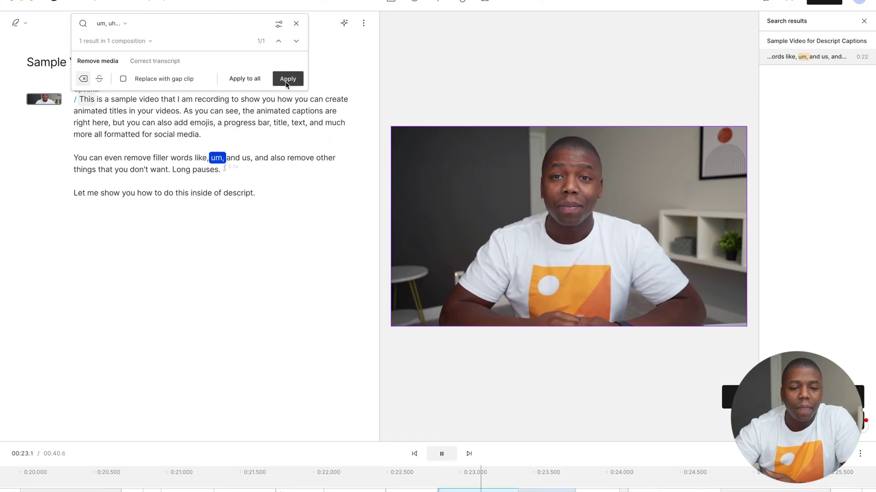
{"action": "left_click", "coordinate": [286, 84]}
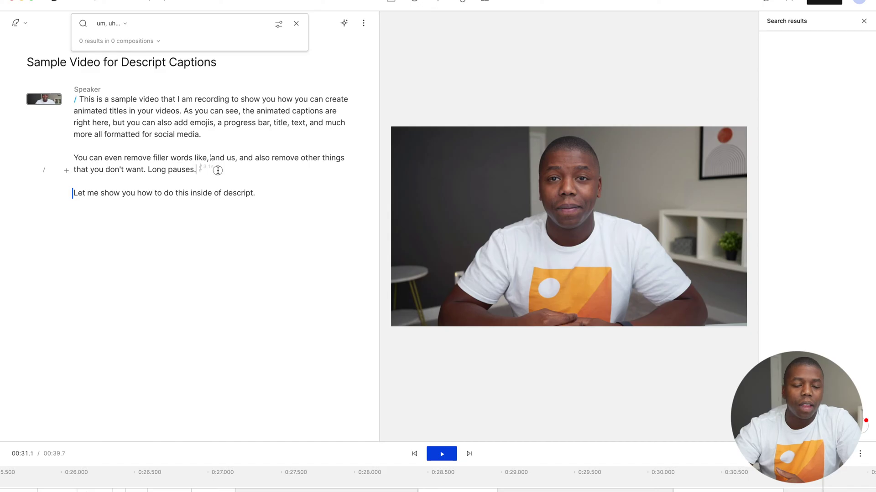
Delete the paragraph about removing filler words and long pauses
{"action": "left_click_drag", "start_coordinate": [217, 170], "coordinate": [78, 151]}
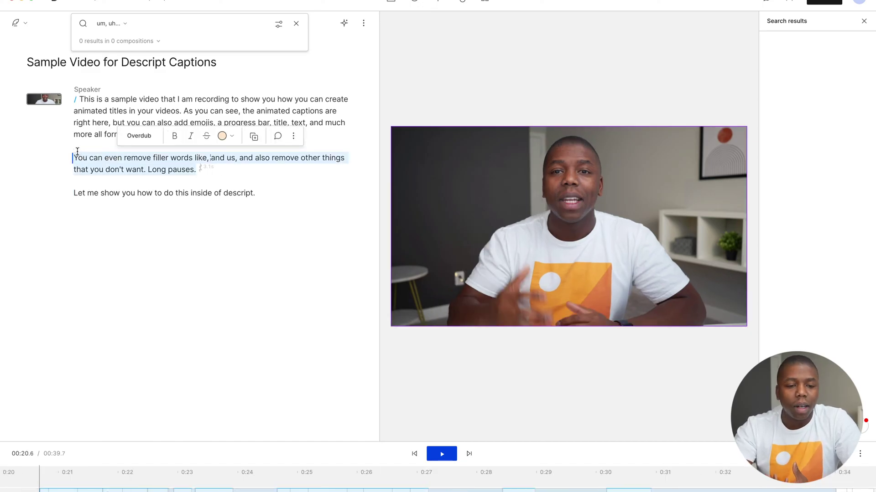
{"action": "key", "text": "BackSpace"}
{"action": "key", "text": "BackSpace"}
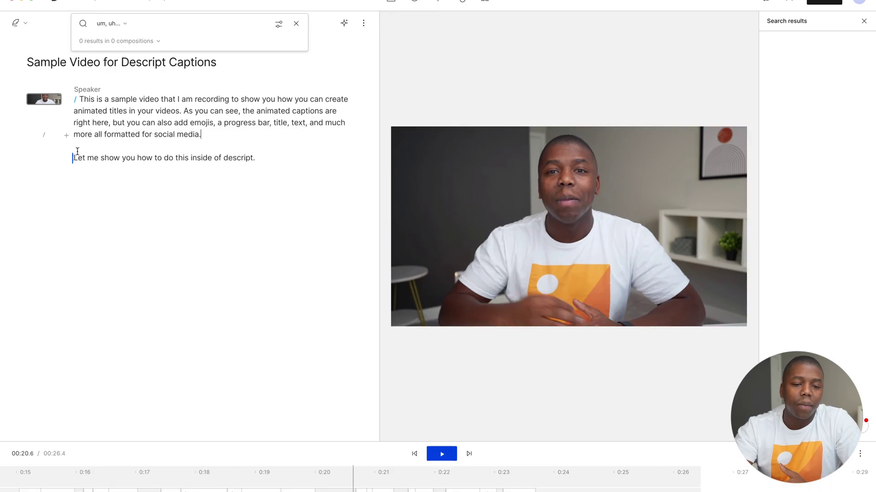
{"action": "key", "text": "Escape"}
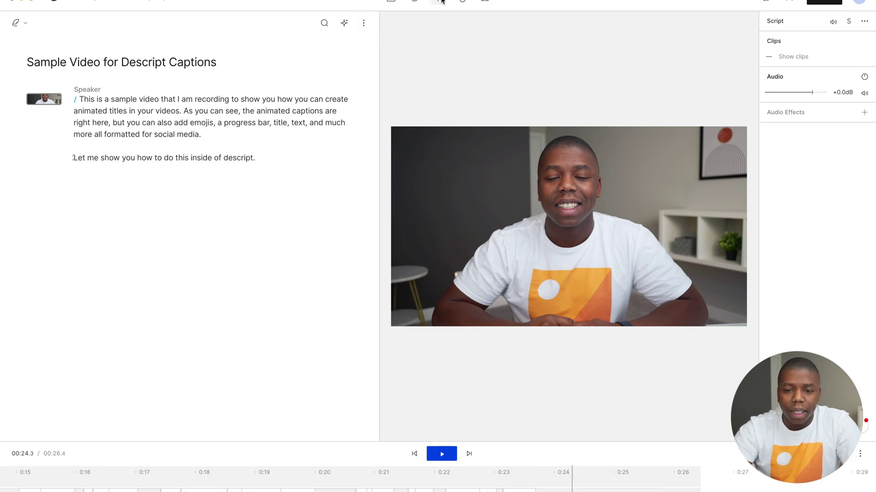
{"action": "left_click", "coordinate": [364, 24]}
Switch the composition to Portrait and stretch the video to the frame's top and bottom, then preview
{"action": "mouse_move", "coordinate": [357, 43]}
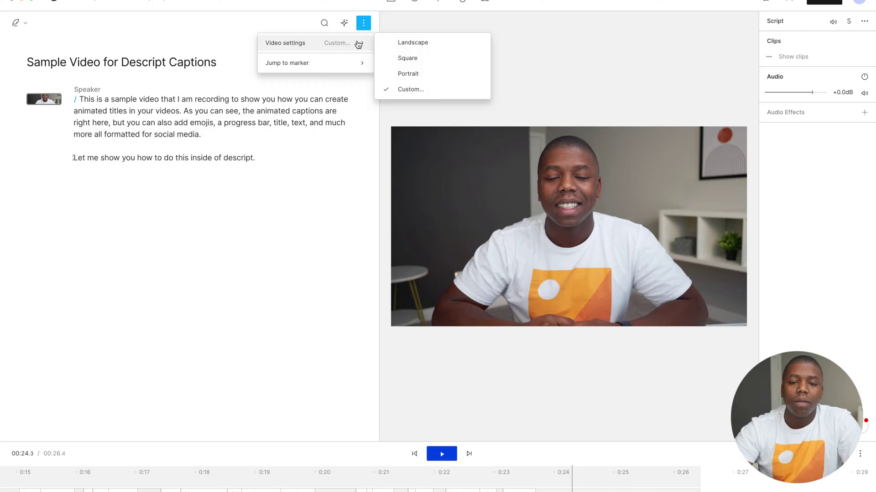
{"action": "left_click", "coordinate": [419, 75]}
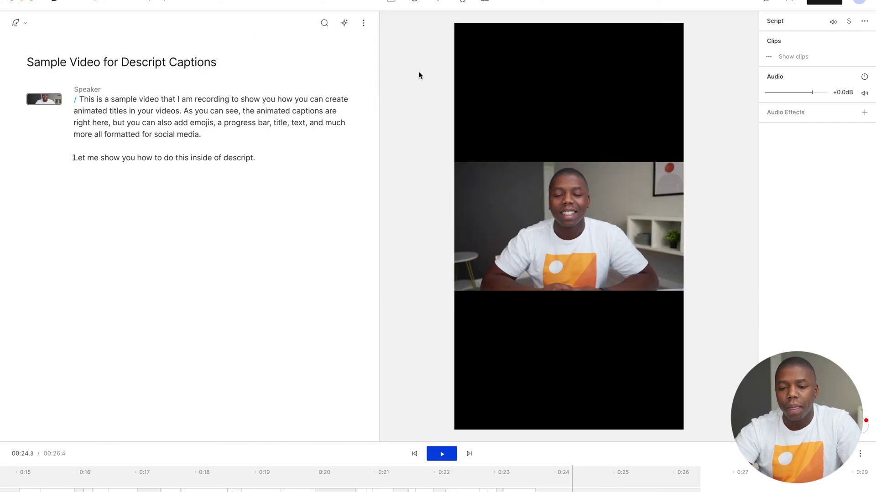
{"action": "left_click", "coordinate": [514, 201]}
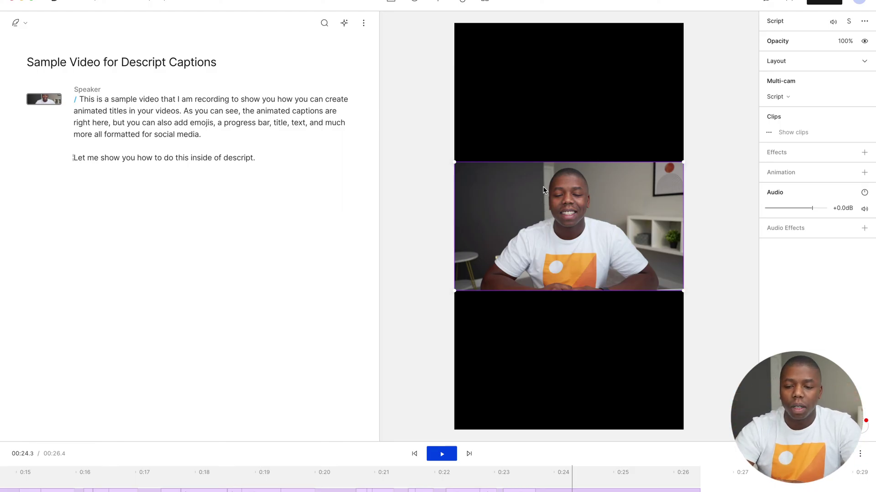
{"action": "left_click_drag", "start_coordinate": [547, 161], "coordinate": [533, 22]}
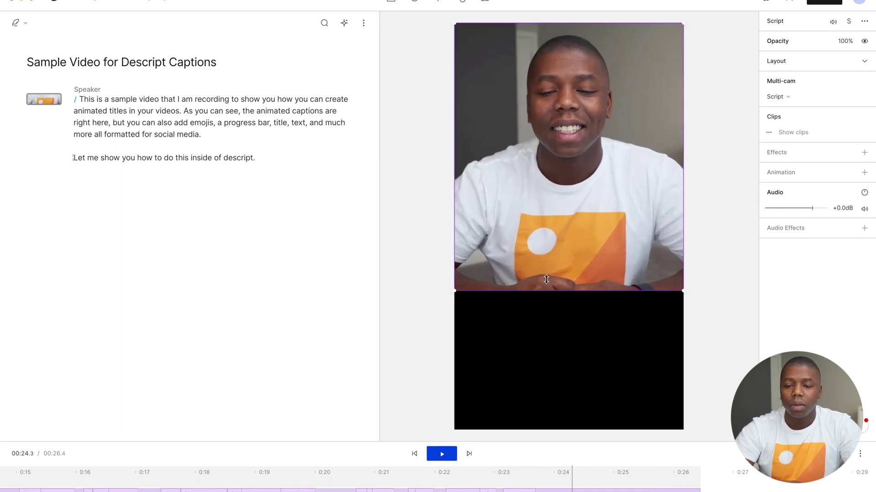
{"action": "left_click_drag", "start_coordinate": [552, 292], "coordinate": [566, 430]}
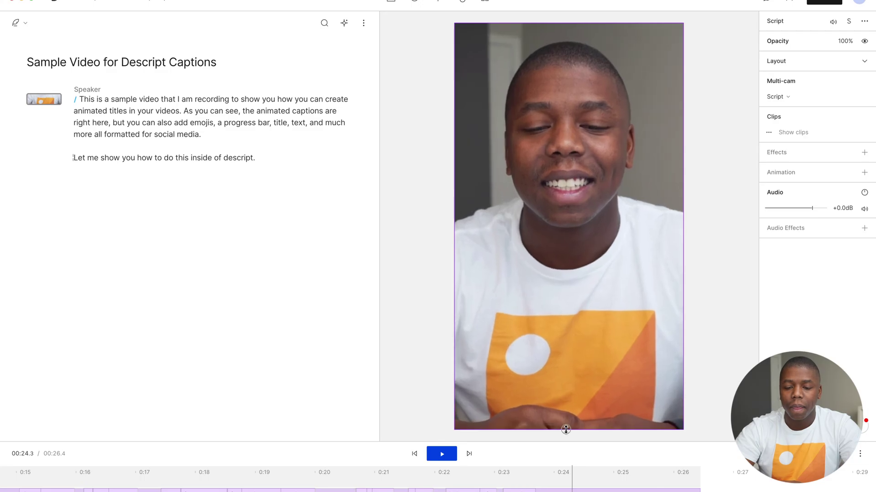
{"action": "left_click", "coordinate": [81, 99]}
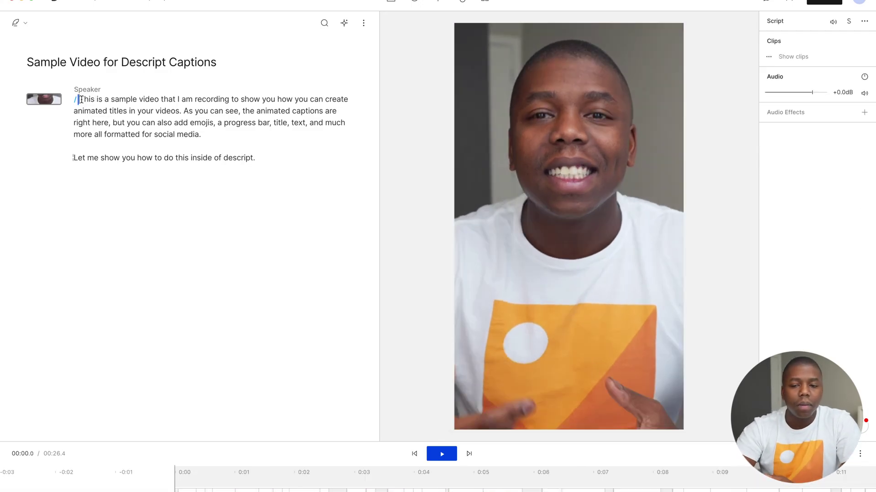
{"action": "key", "text": "space"}
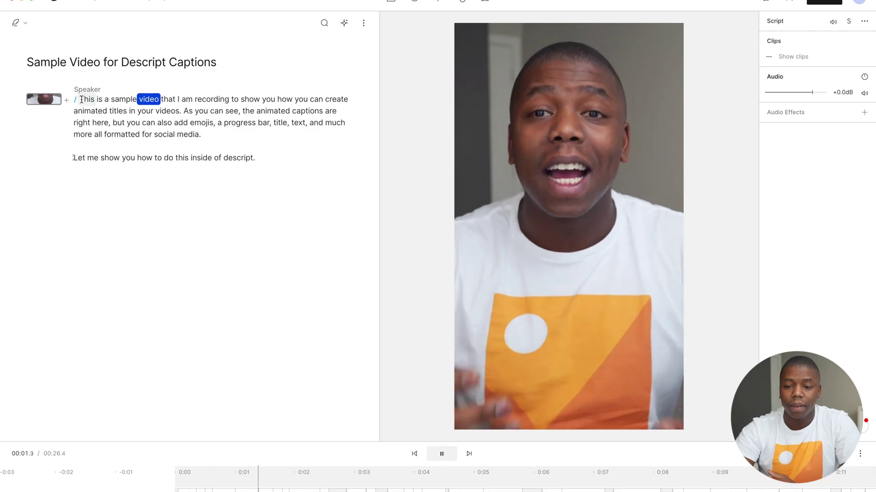
{"action": "key", "text": "space"}
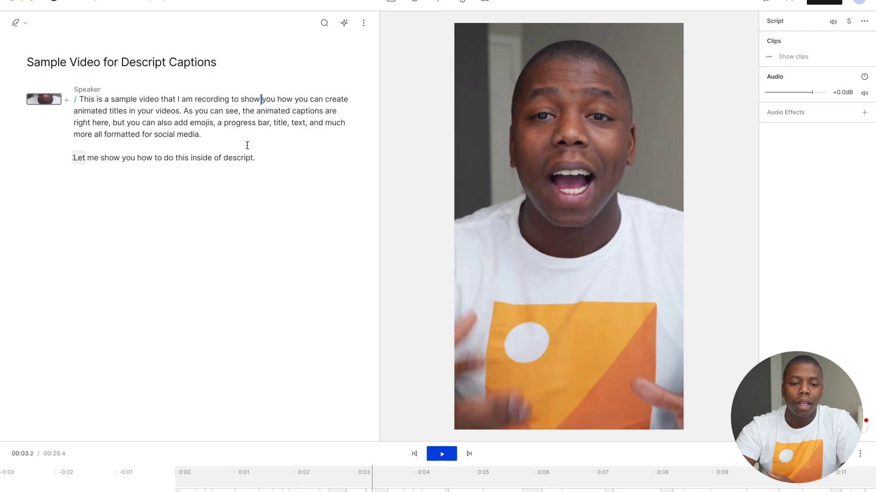
Add captions for the whole script and move the caption box up to mid-frame
{"action": "left_click_drag", "start_coordinate": [165, 128], "coordinate": [78, 96]}
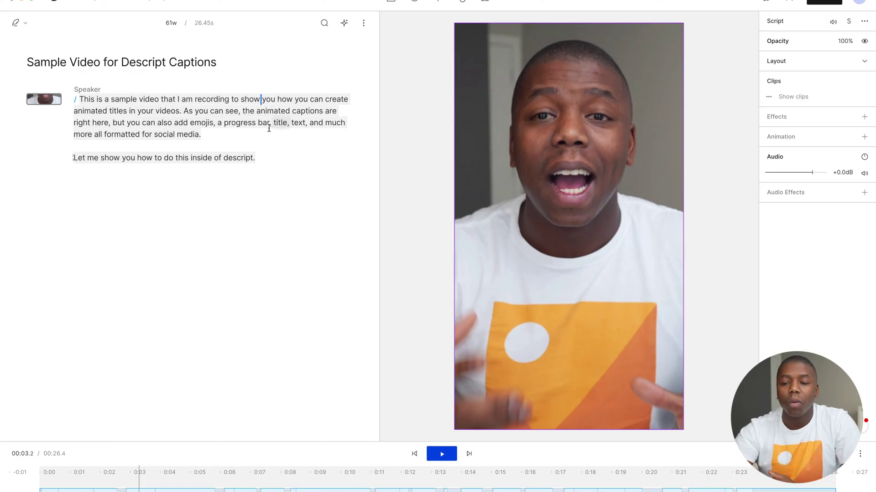
{"action": "left_click", "coordinate": [438, 2]}
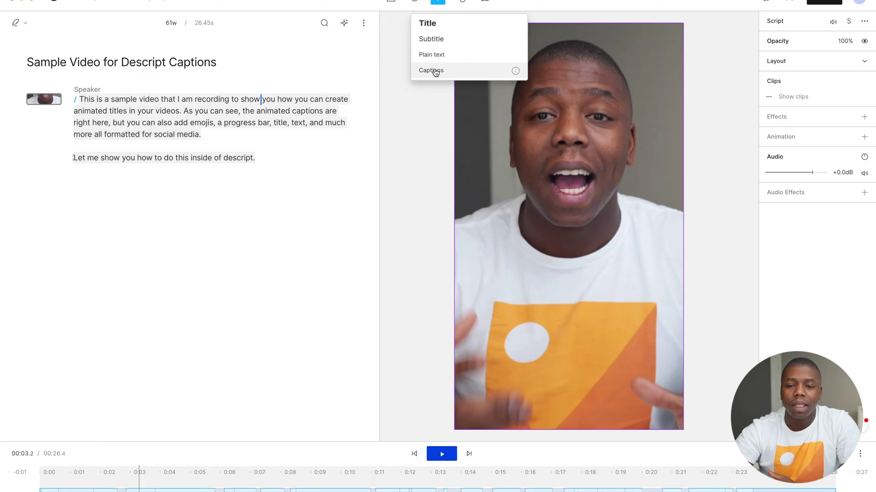
{"action": "left_click", "coordinate": [469, 72]}
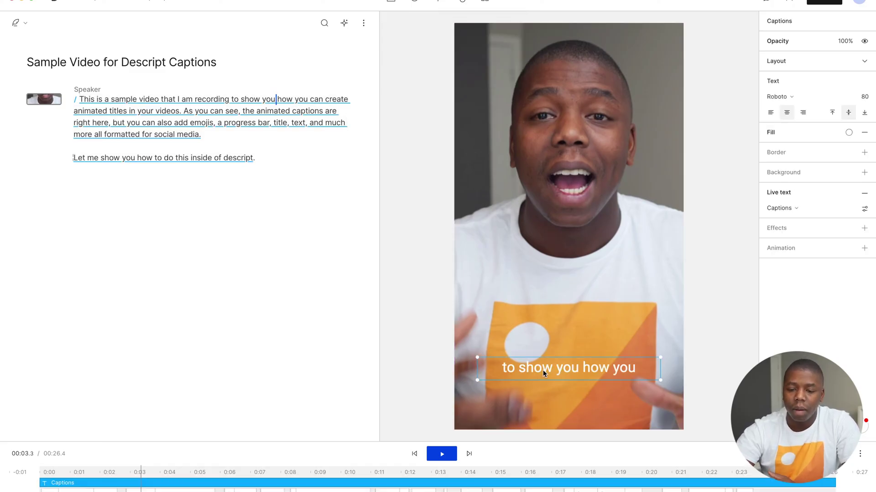
{"action": "left_click_drag", "start_coordinate": [552, 368], "coordinate": [553, 274]}
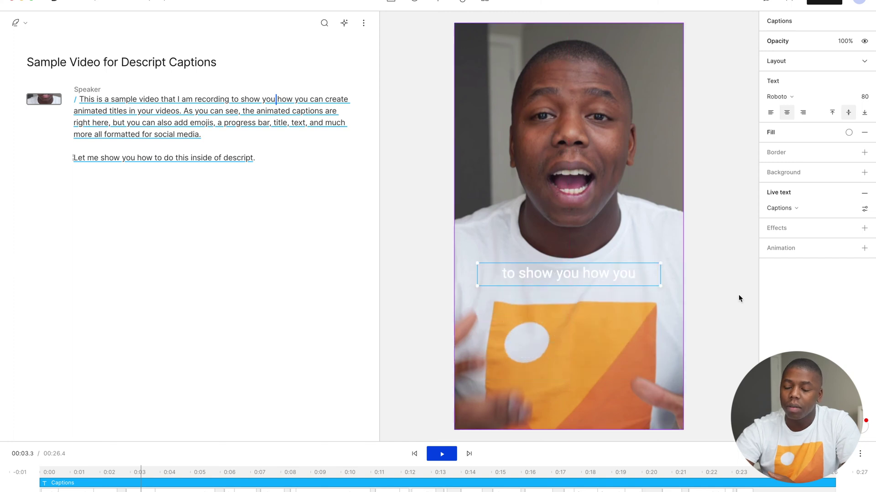
{"action": "left_click", "coordinate": [864, 210]}
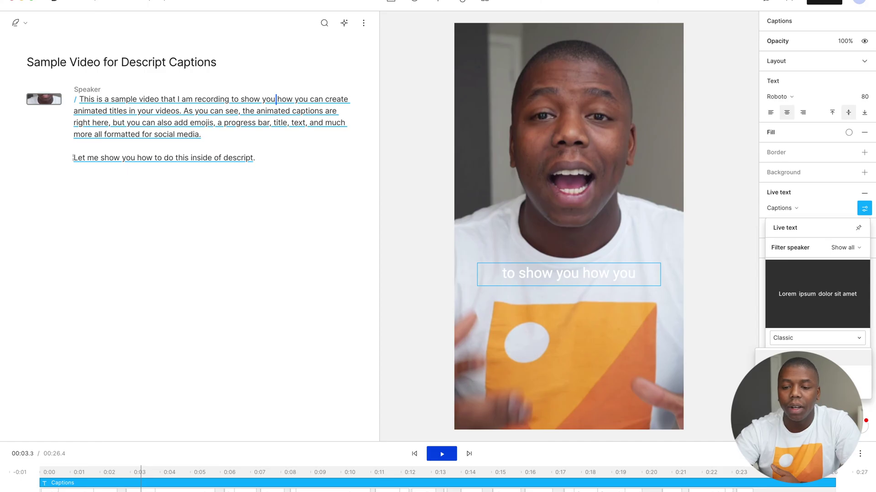
Switch the captions to the Karaoke style with white text fill
{"action": "left_click", "coordinate": [766, 358]}
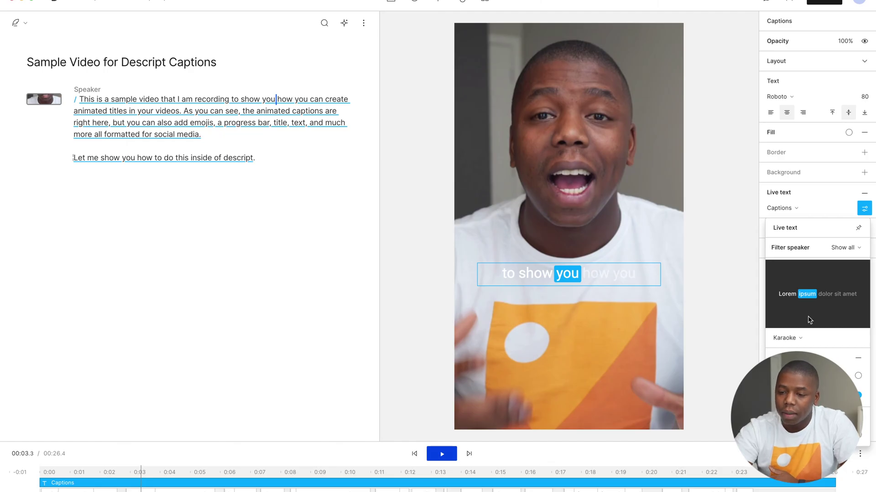
{"action": "left_click", "coordinate": [847, 134]}
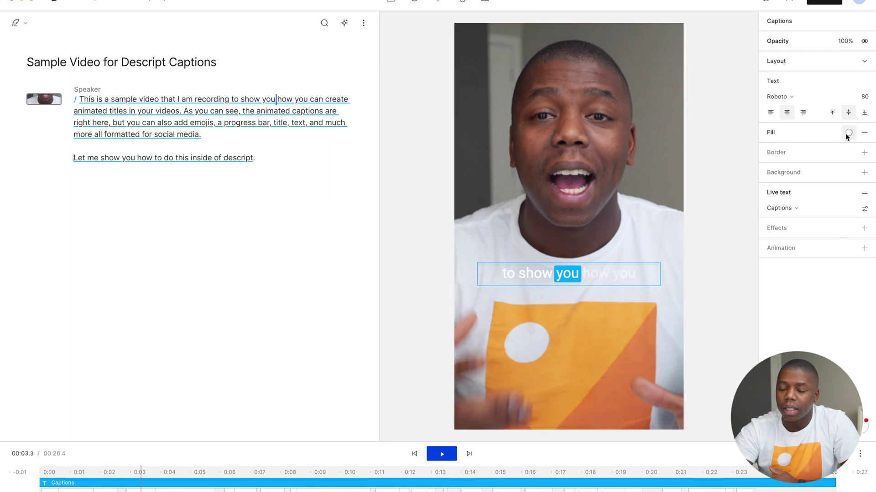
{"action": "left_click", "coordinate": [847, 132]}
{"action": "left_click", "coordinate": [832, 342]}
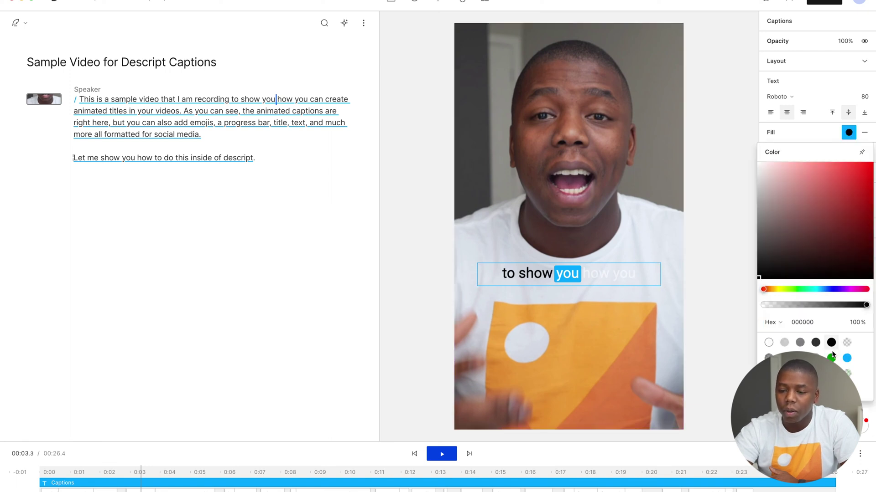
{"action": "left_click", "coordinate": [769, 342]}
{"action": "left_click", "coordinate": [803, 127]}
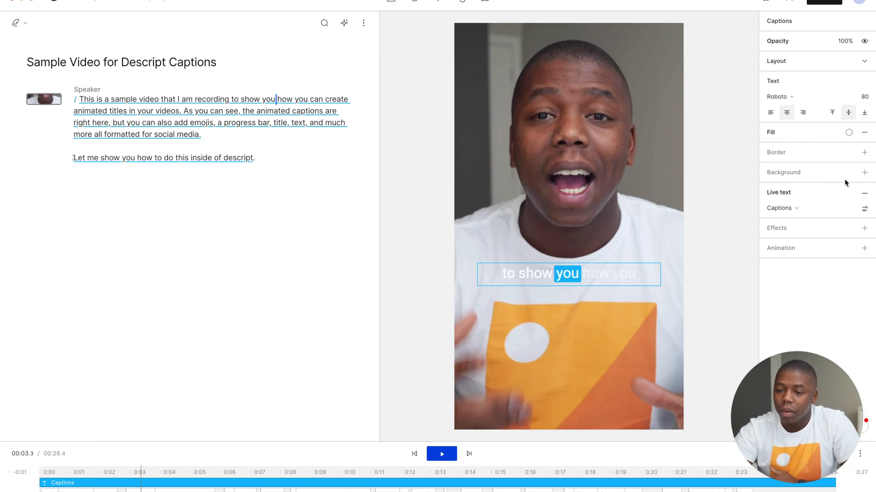
Add a 10-width black outline to the caption text and preview the captions
{"action": "left_click", "coordinate": [864, 154]}
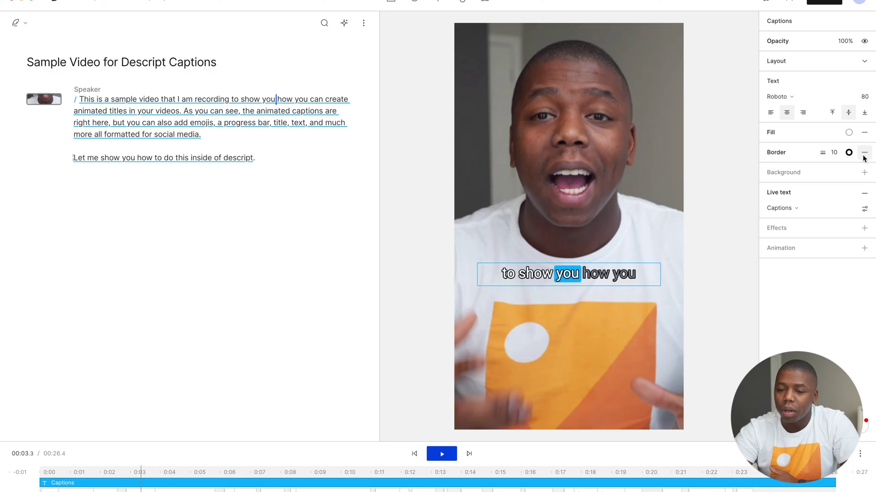
{"action": "left_click", "coordinate": [199, 297]}
{"action": "key", "text": "space"}
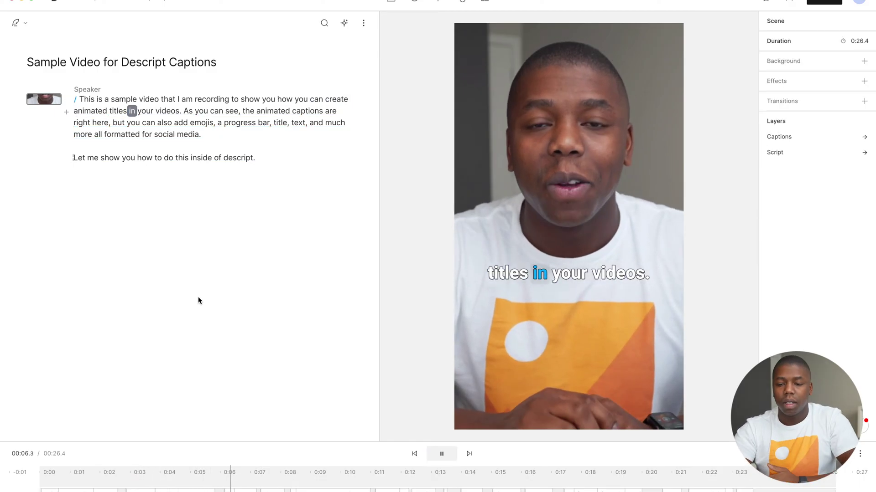
{"action": "key", "text": "space"}
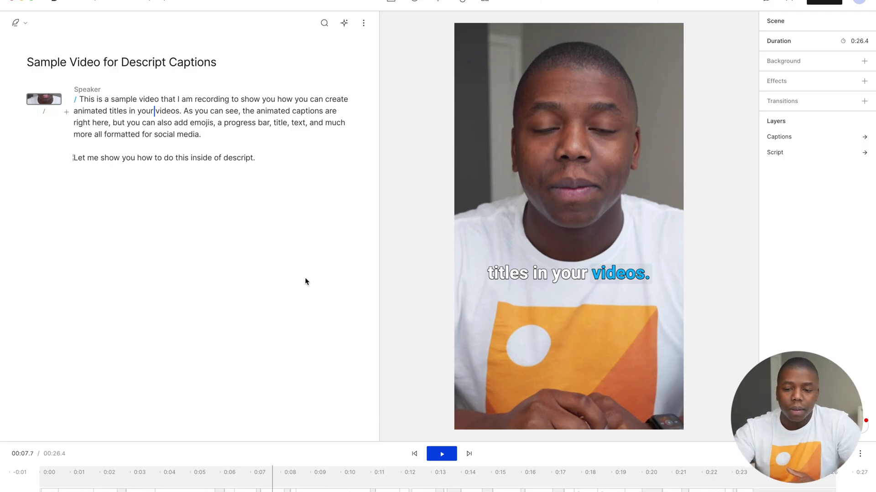
Insert a progress bar and stretch it across the full width of the video's bottom edge
{"action": "left_click", "coordinate": [362, 25]}
{"action": "left_click", "coordinate": [363, 24]}
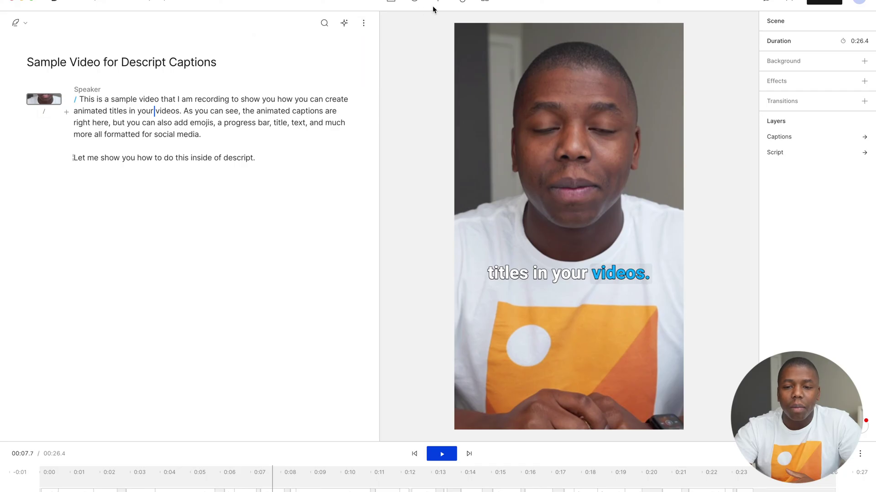
{"action": "left_click", "coordinate": [462, 2]}
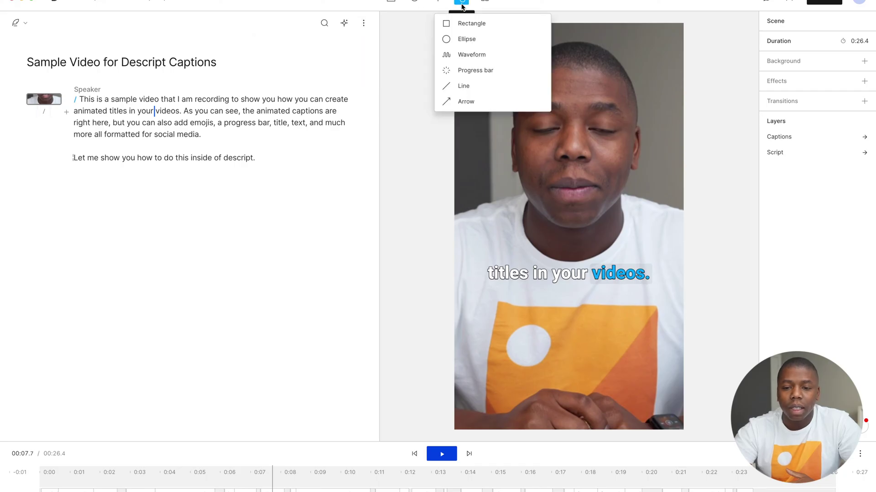
{"action": "left_click", "coordinate": [473, 77]}
{"action": "left_click_drag", "start_coordinate": [500, 374], "coordinate": [475, 422]}
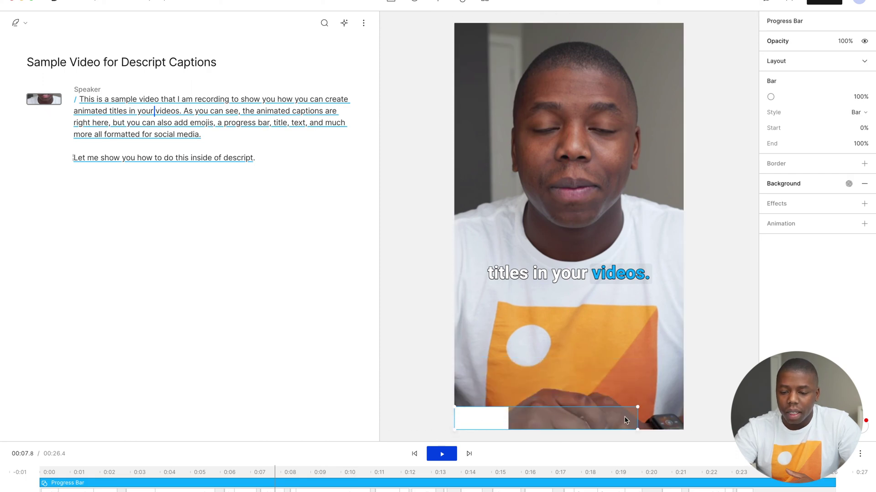
{"action": "left_click_drag", "start_coordinate": [636, 418], "coordinate": [683, 419]}
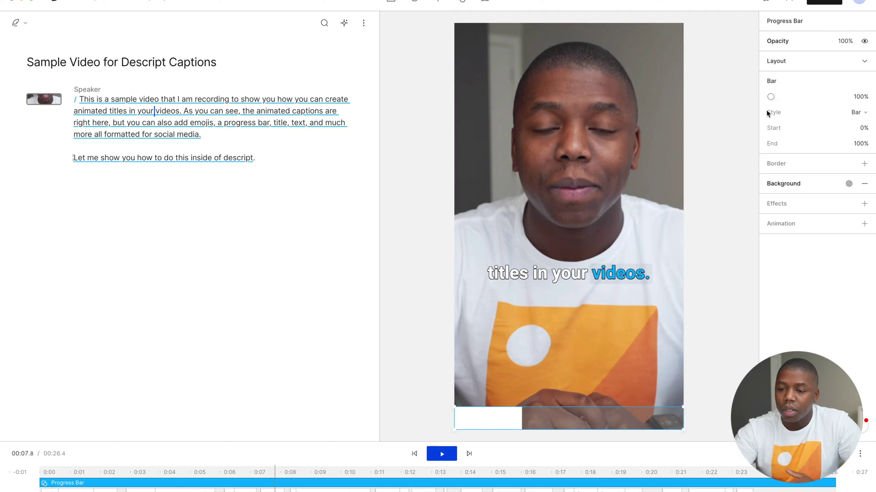
Colour the progress bar blue (00aaff), make it thinner, and play the video to check it
{"action": "left_click", "coordinate": [769, 97]}
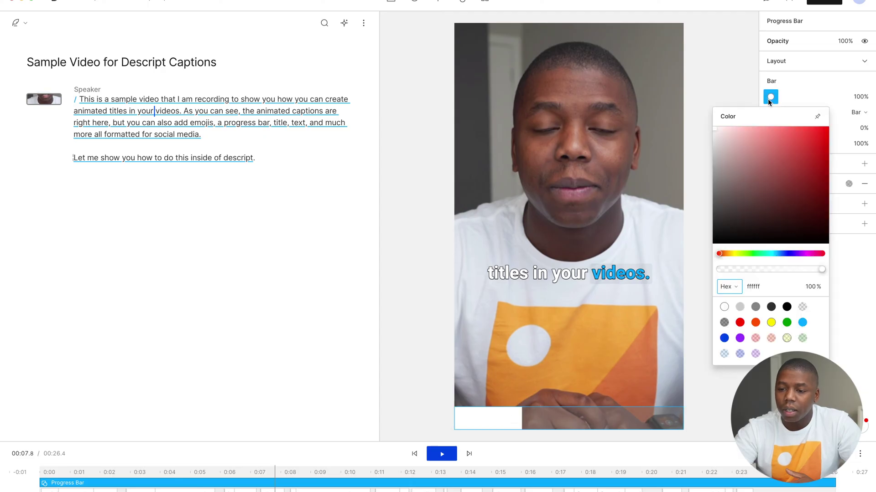
{"action": "left_click", "coordinate": [802, 322]}
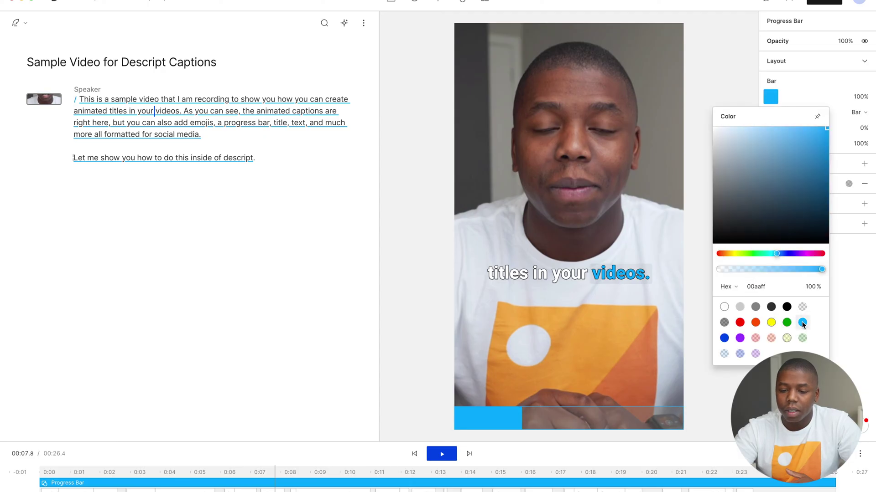
{"action": "left_click", "coordinate": [564, 410]}
{"action": "left_click_drag", "start_coordinate": [562, 408], "coordinate": [562, 419]}
{"action": "key", "text": "space"}
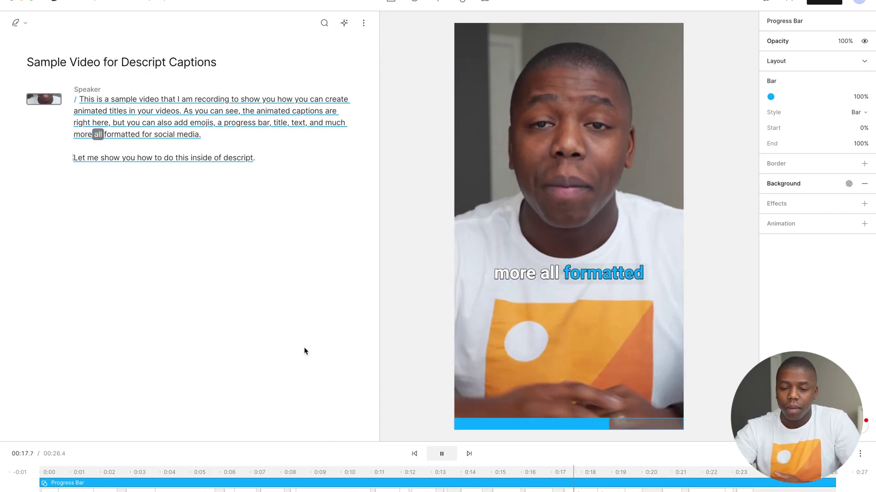
{"action": "key", "text": "space"}
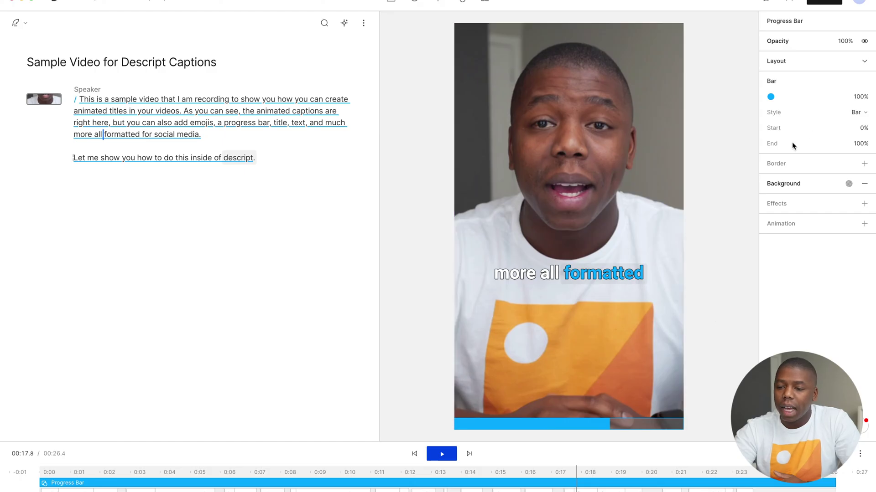
Add a title reading 'How to Add Captions to Your Videos' with font size 120
{"action": "left_click", "coordinate": [437, 1]}
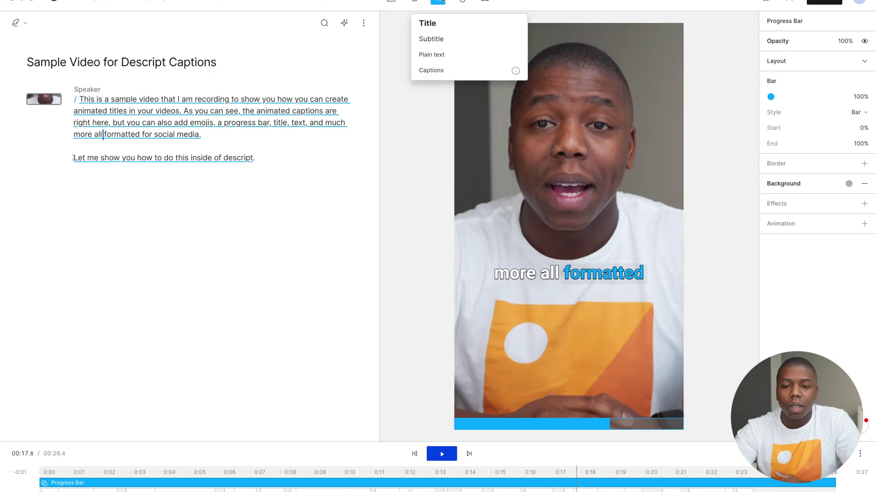
{"action": "left_click", "coordinate": [428, 23]}
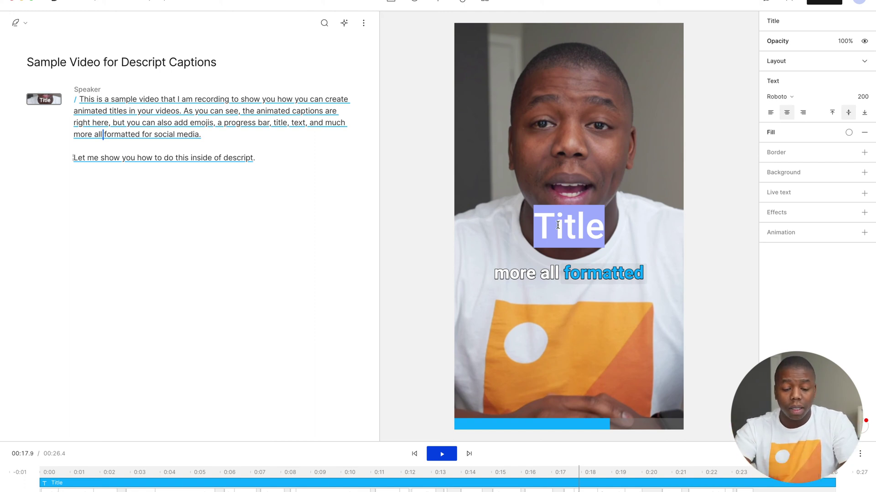
{"action": "type", "text": "How to A"}
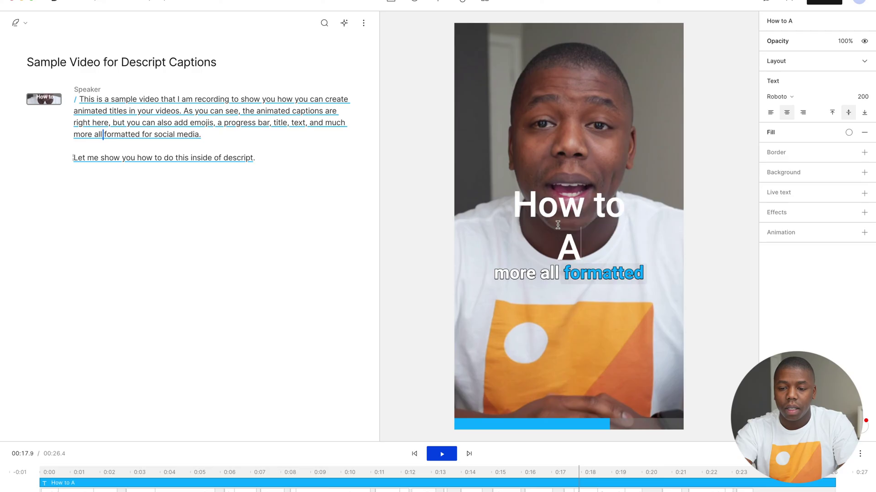
{"action": "type", "text": "dd Ca"}
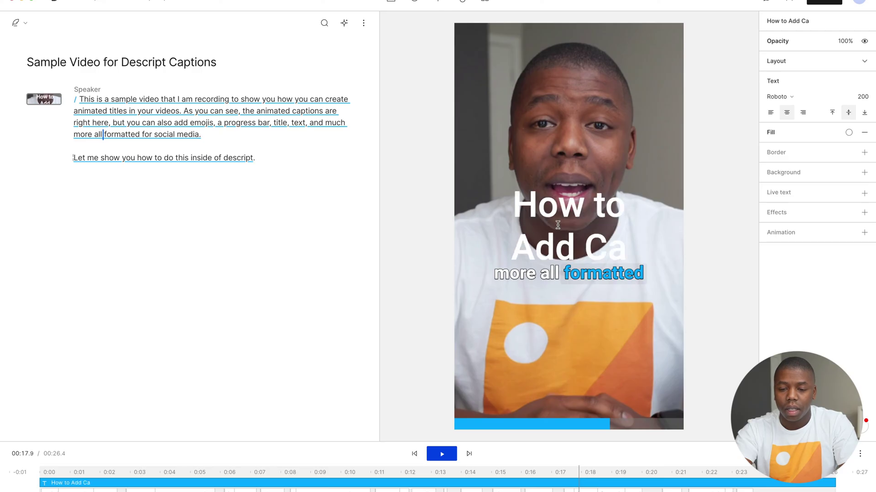
{"action": "type", "text": "ptions to"}
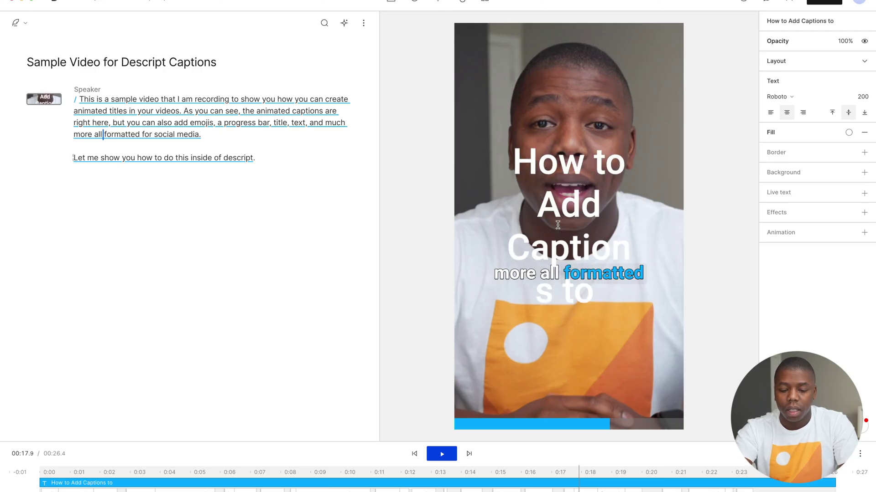
{"action": "type", "text": " Your"}
{"action": "key", "text": "BackSpace"}
{"action": "key", "text": "BackSpace"}
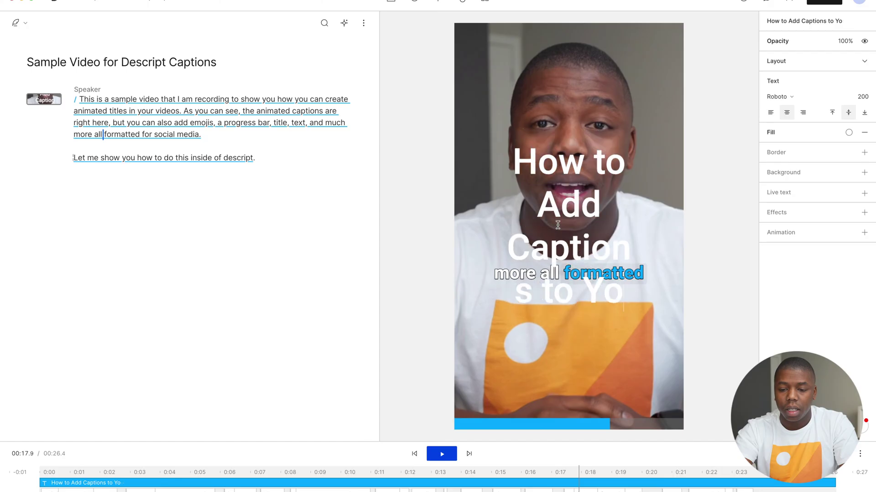
{"action": "type", "text": "ur"}
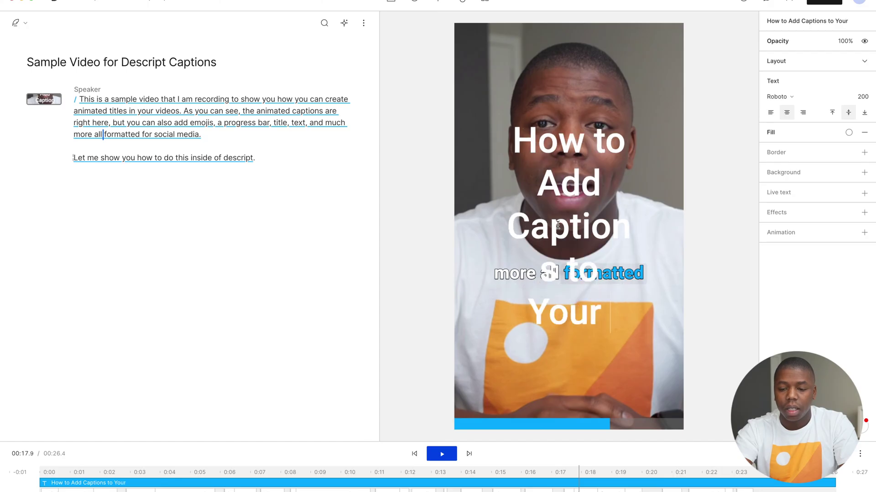
{"action": "type", "text": " Videos"}
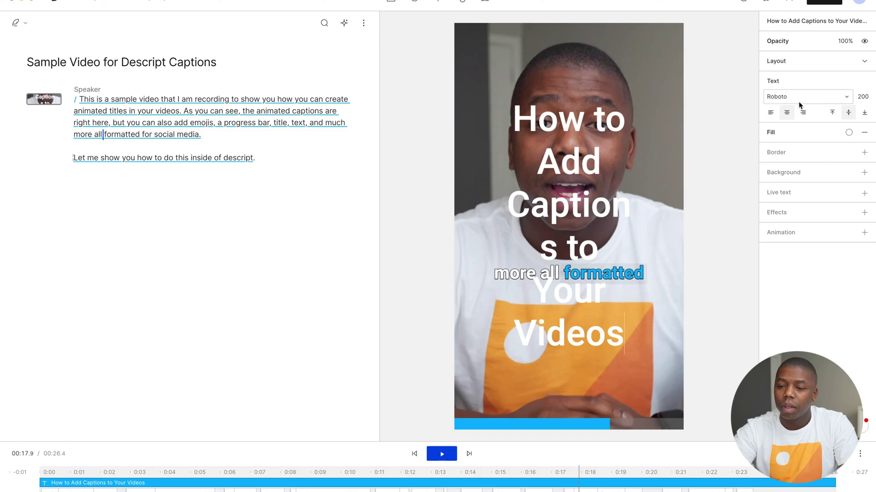
{"action": "left_click", "coordinate": [863, 97]}
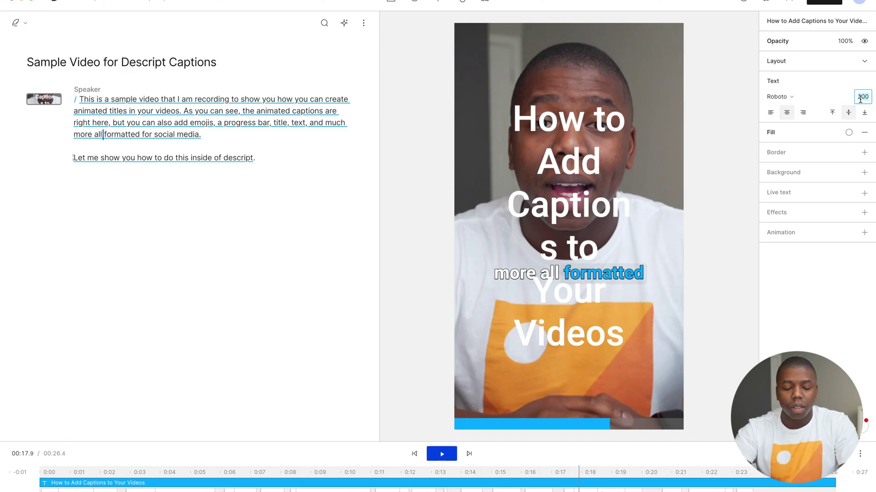
{"action": "type", "text": "120"}
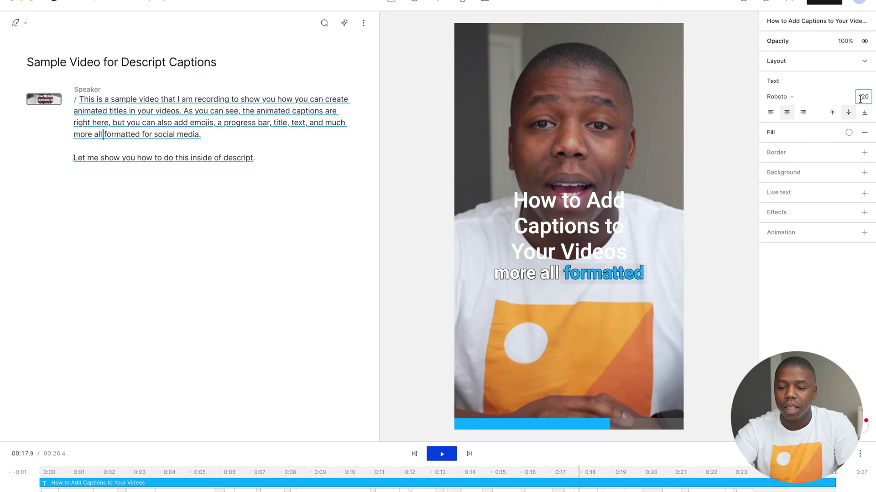
Move the title below the captions, give it a black background box, and widen and centre it
{"action": "left_click", "coordinate": [580, 295]}
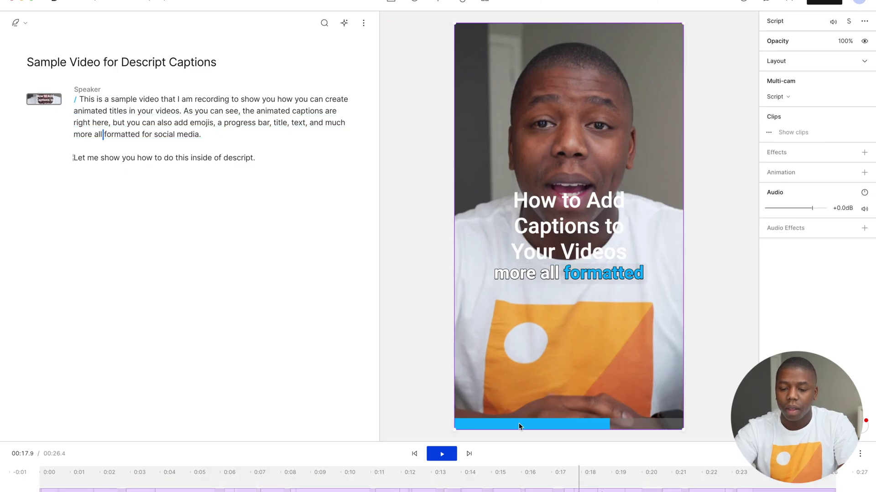
{"action": "left_click", "coordinate": [742, 221]}
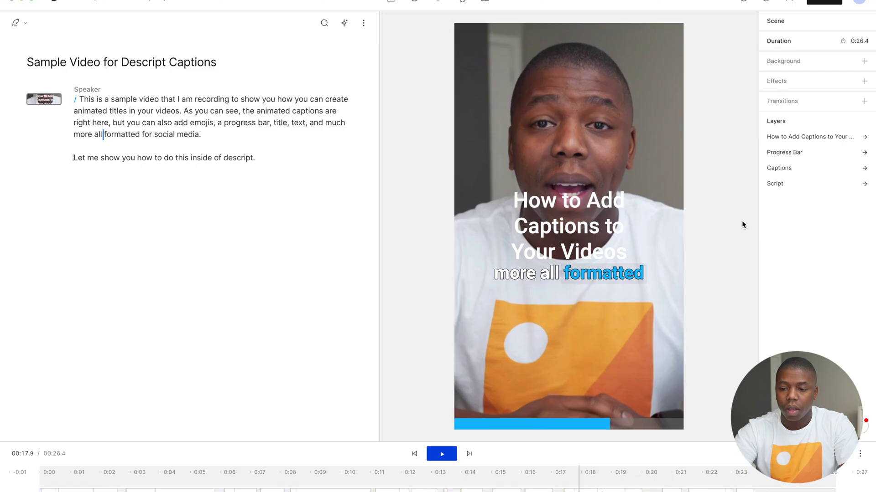
{"action": "left_click", "coordinate": [580, 225]}
{"action": "left_click_drag", "start_coordinate": [566, 227], "coordinate": [553, 333]}
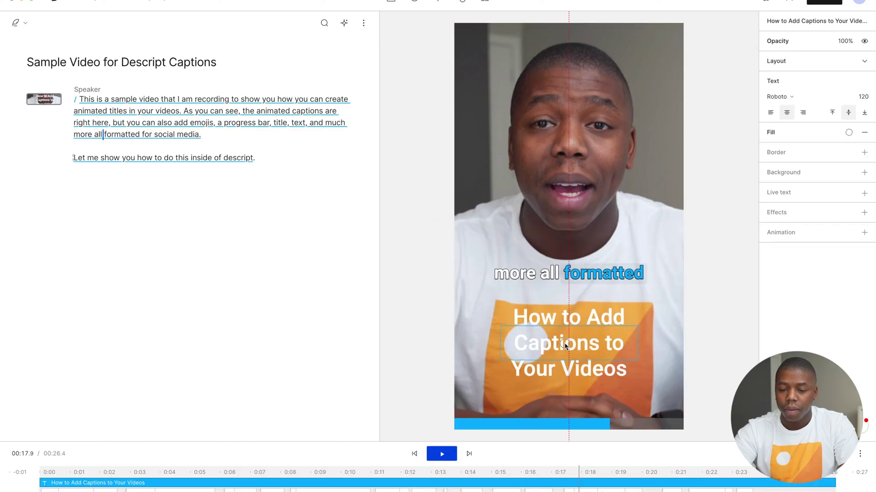
{"action": "left_click", "coordinate": [865, 172]}
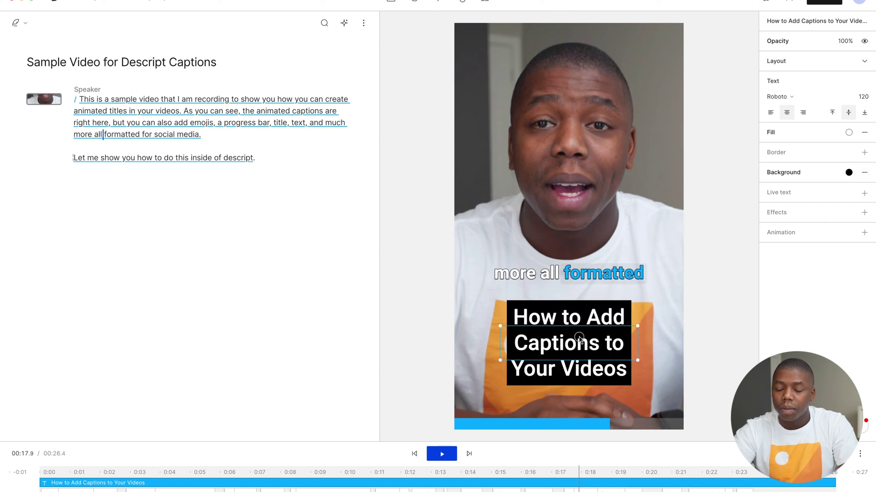
{"action": "left_click_drag", "start_coordinate": [641, 348], "coordinate": [727, 342]}
{"action": "left_click_drag", "start_coordinate": [610, 351], "coordinate": [567, 351]}
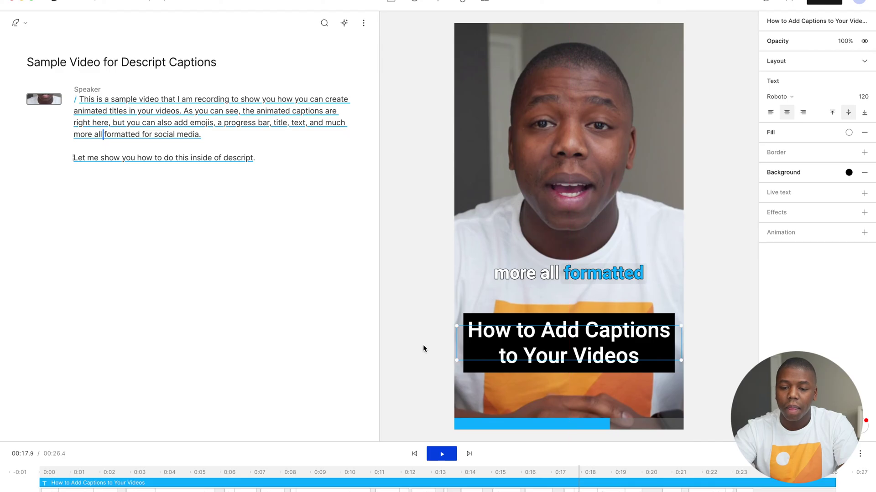
{"action": "left_click", "coordinate": [396, 346]}
{"action": "left_click", "coordinate": [504, 346]}
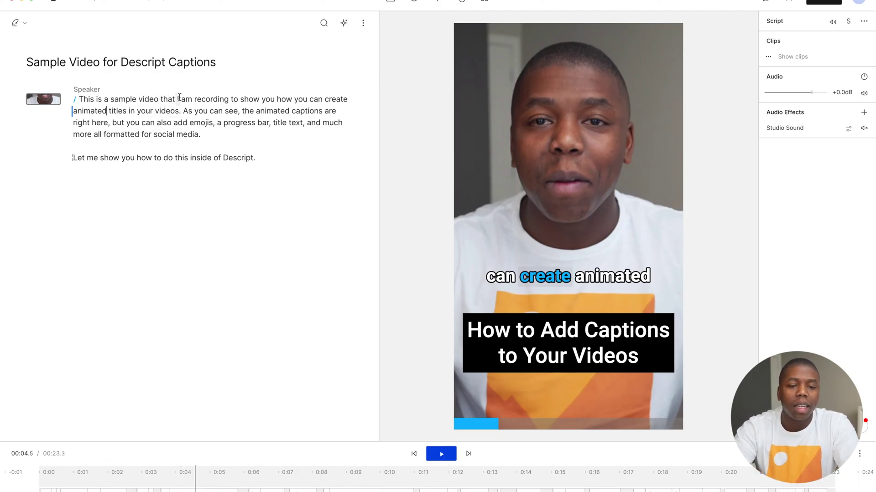
Place the cursor right after 'sample' in the script and open the macOS emoji Character Viewer
{"action": "left_click_drag", "start_coordinate": [179, 98], "coordinate": [248, 98]}
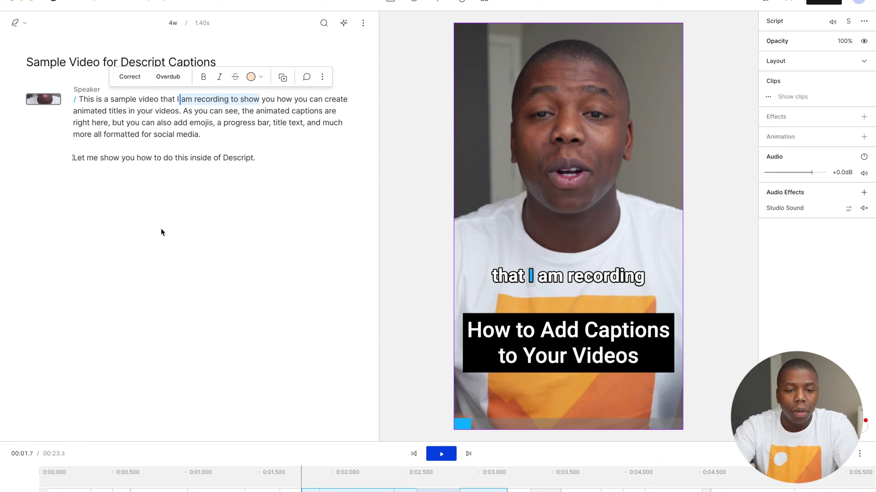
{"action": "left_click", "coordinate": [138, 99]}
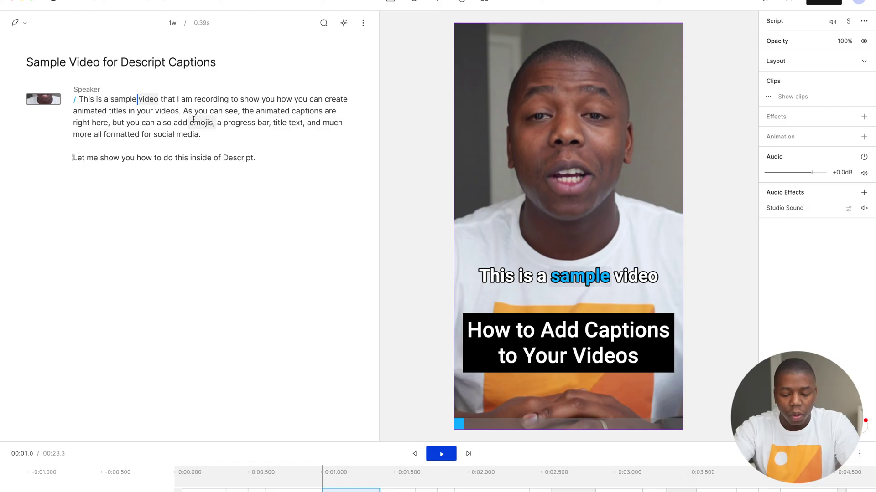
{"action": "key", "text": "ctrl+super+space"}
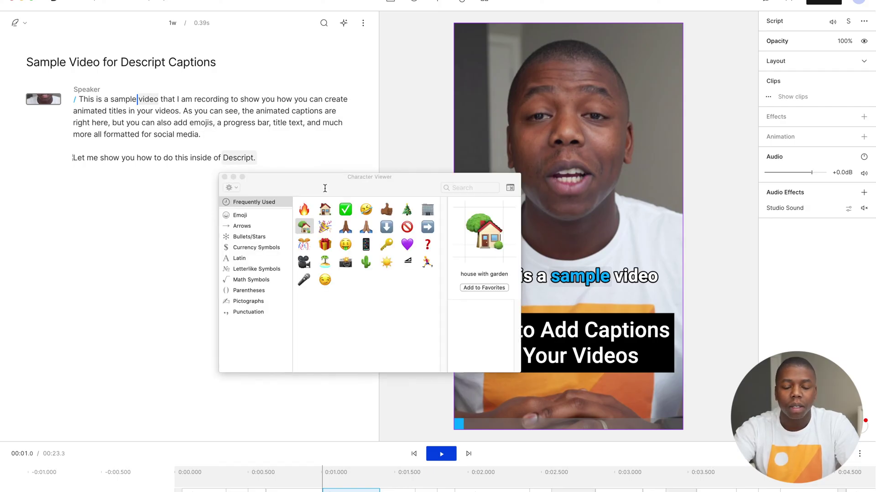
Append a video camera emoji to 'video' via Correct, searching 'vi' in the Character Viewer
{"action": "left_click_drag", "start_coordinate": [340, 182], "coordinate": [341, 218]}
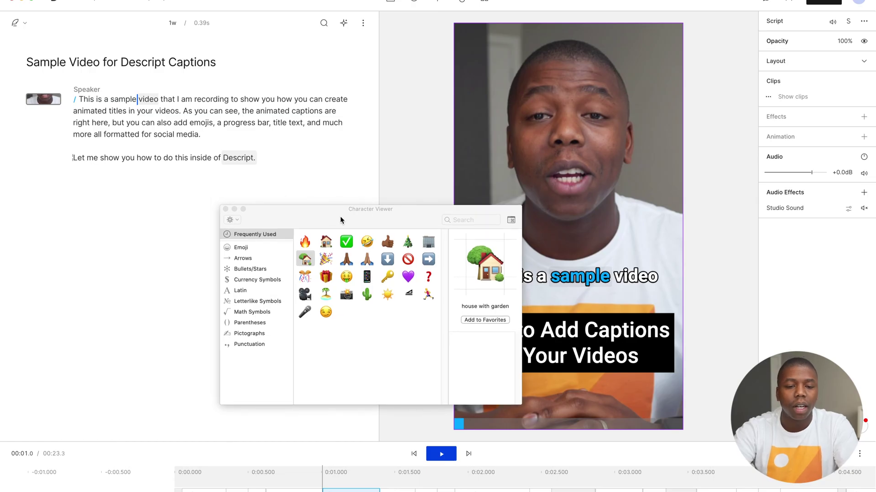
{"action": "left_click", "coordinate": [139, 100]}
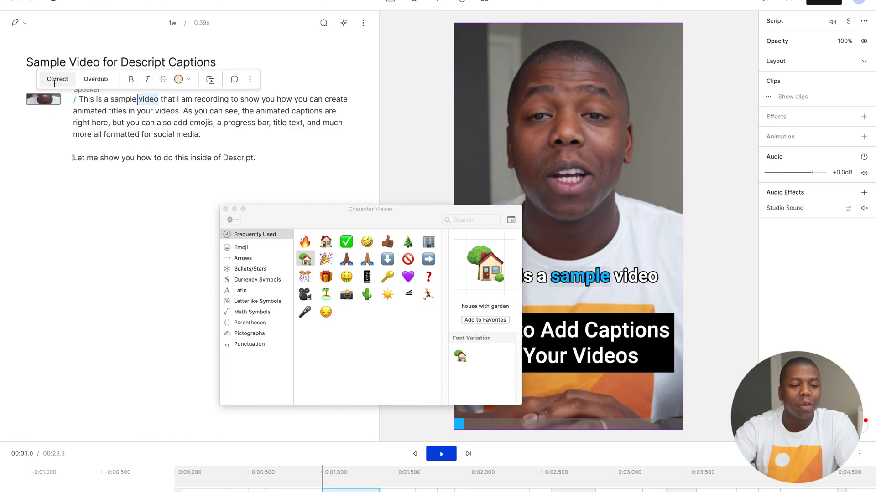
{"action": "left_click", "coordinate": [53, 82]}
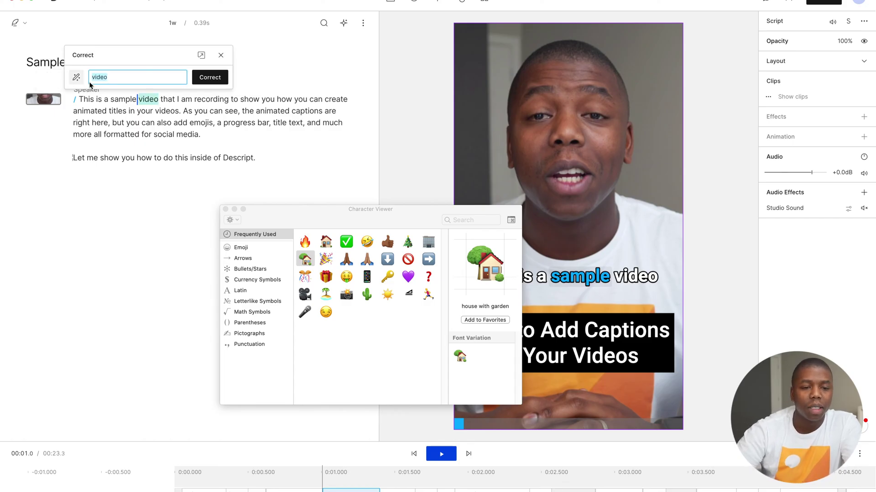
{"action": "left_click", "coordinate": [122, 81]}
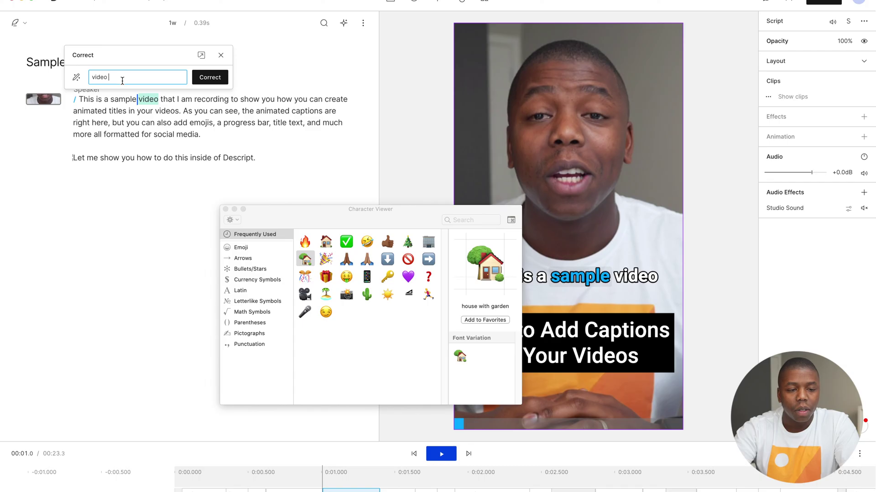
{"action": "left_click", "coordinate": [472, 217]}
{"action": "type", "text": "video"}
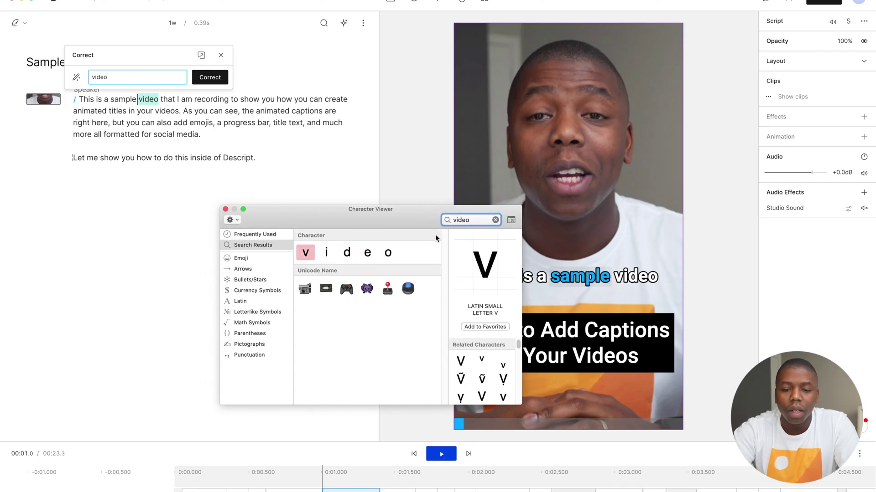
{"action": "double_click", "coordinate": [305, 289]}
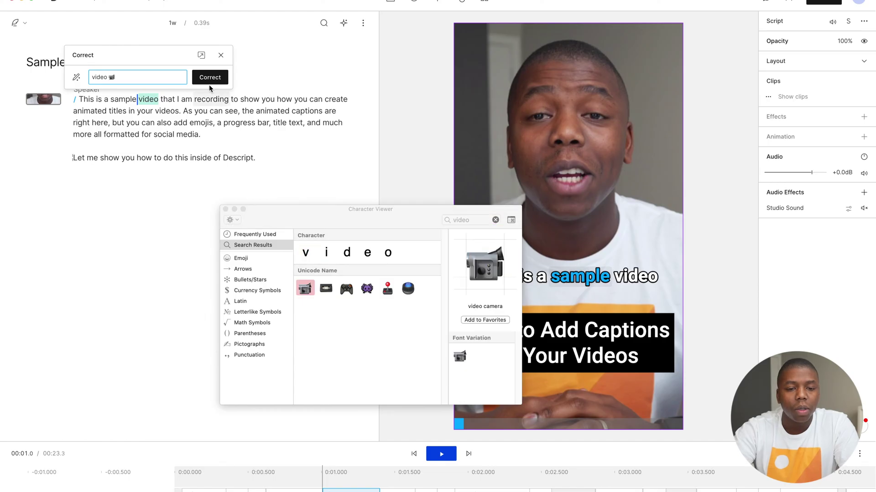
{"action": "left_click", "coordinate": [208, 79]}
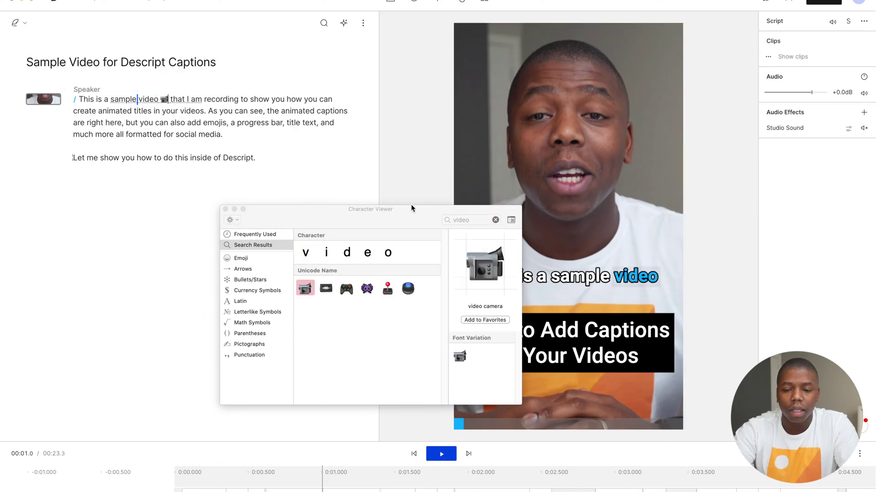
{"action": "left_click_drag", "start_coordinate": [398, 213], "coordinate": [239, 234]}
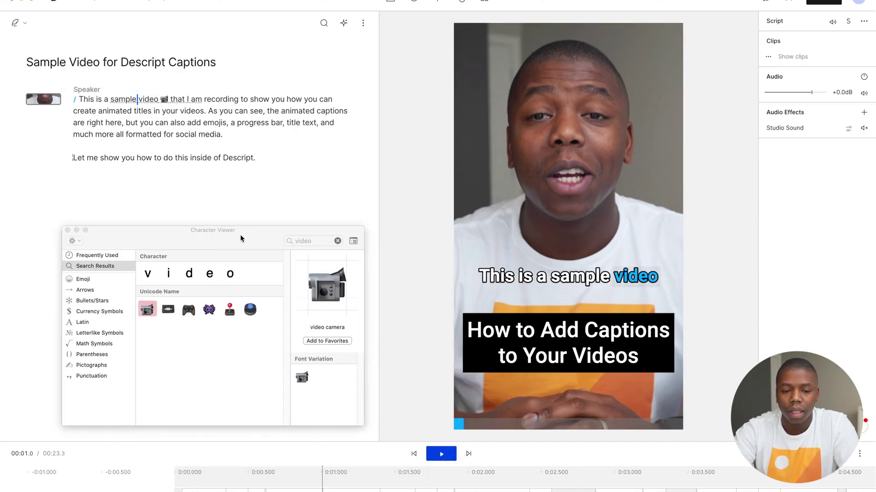
{"action": "left_click", "coordinate": [126, 100]}
{"action": "key", "text": "space"}
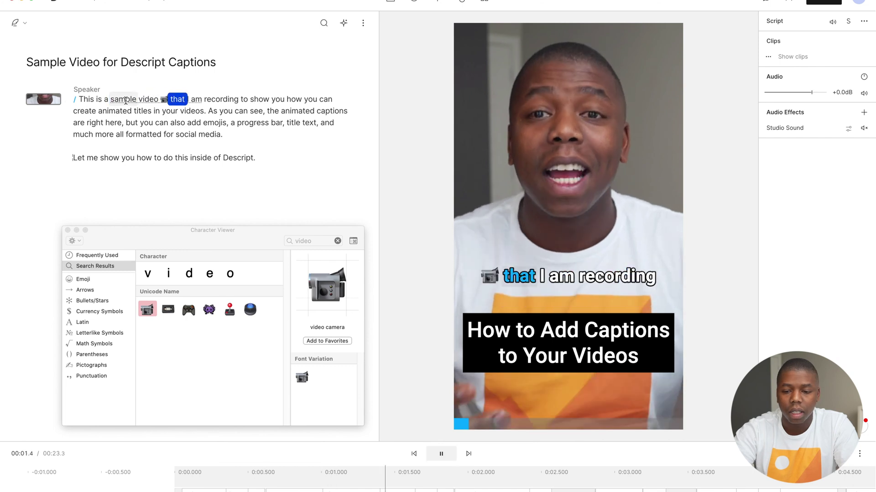
{"action": "key", "text": "space"}
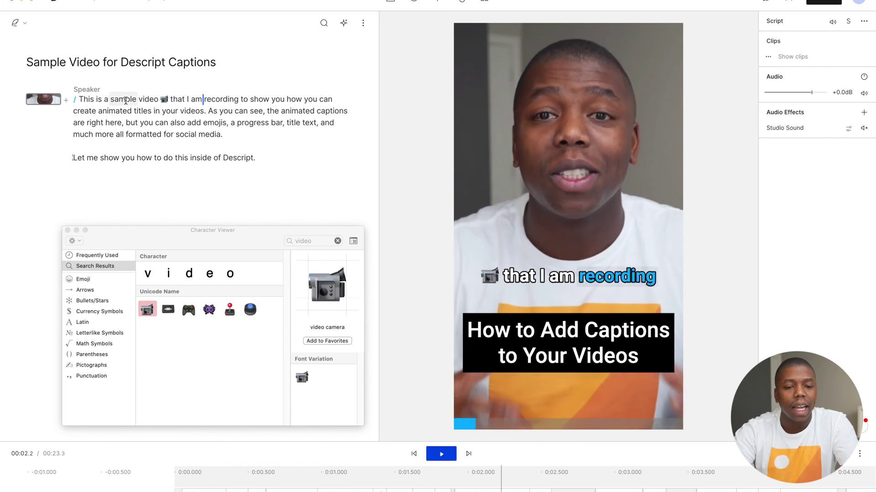
{"action": "key", "text": "space"}
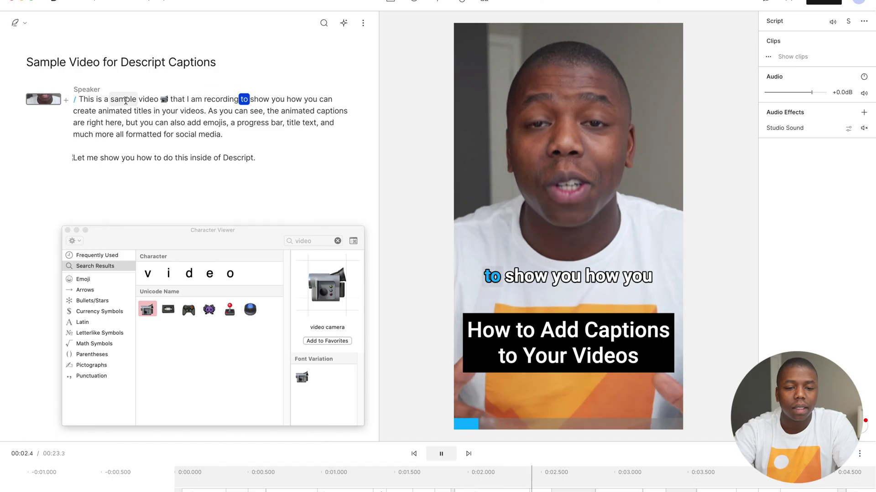
{"action": "key", "text": "space"}
{"action": "key", "text": "space"}
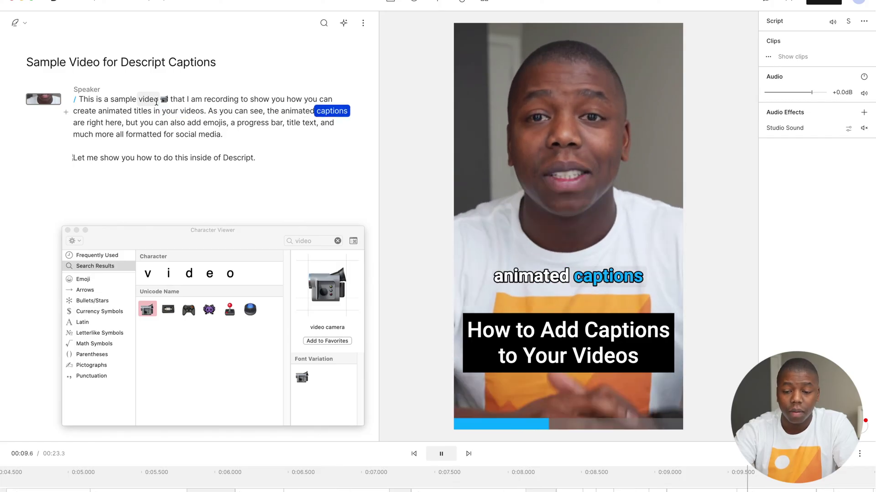
{"action": "key", "text": "space"}
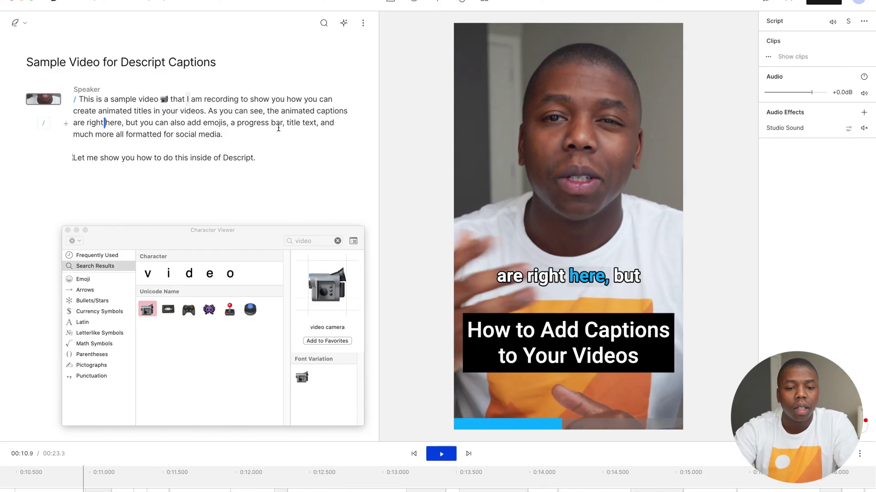
Append the 👀 eyes emoji to 'can see' via Correct, searching 'eyes' in the Character Viewer
{"action": "left_click_drag", "start_coordinate": [233, 112], "coordinate": [264, 112]}
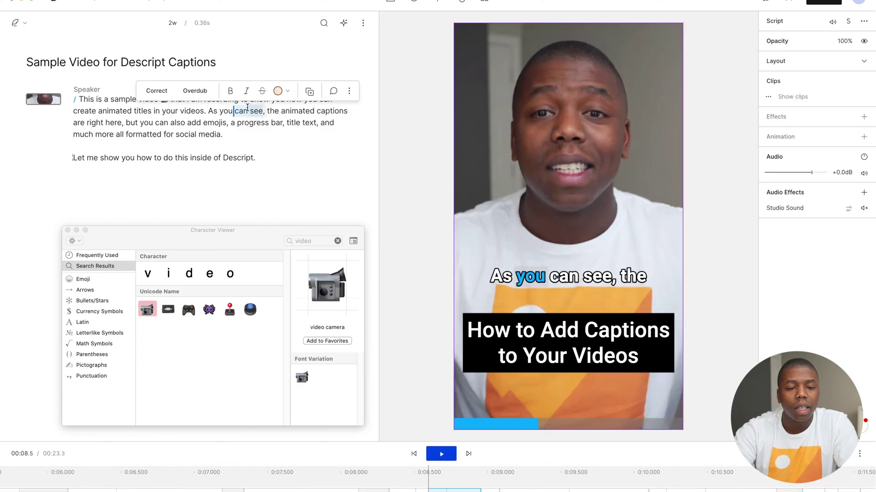
{"action": "left_click", "coordinate": [171, 94]}
{"action": "left_click", "coordinate": [219, 88]}
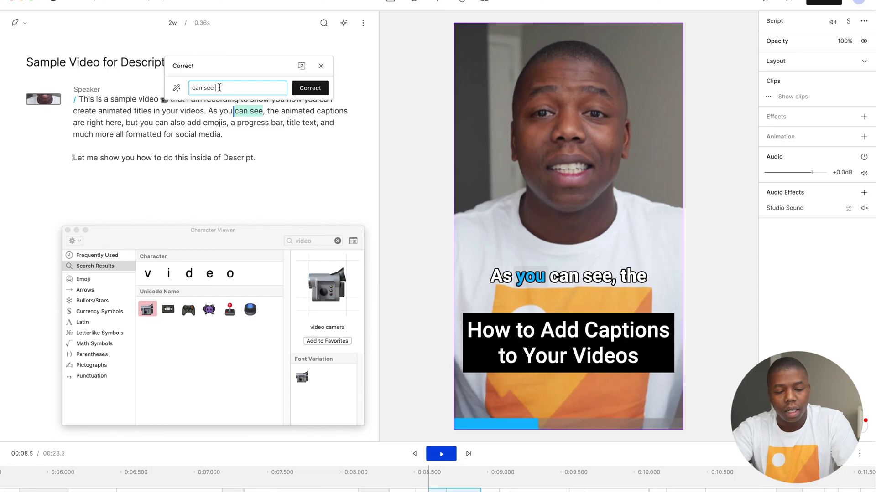
{"action": "left_click", "coordinate": [337, 241]}
{"action": "type", "text": "eyes"}
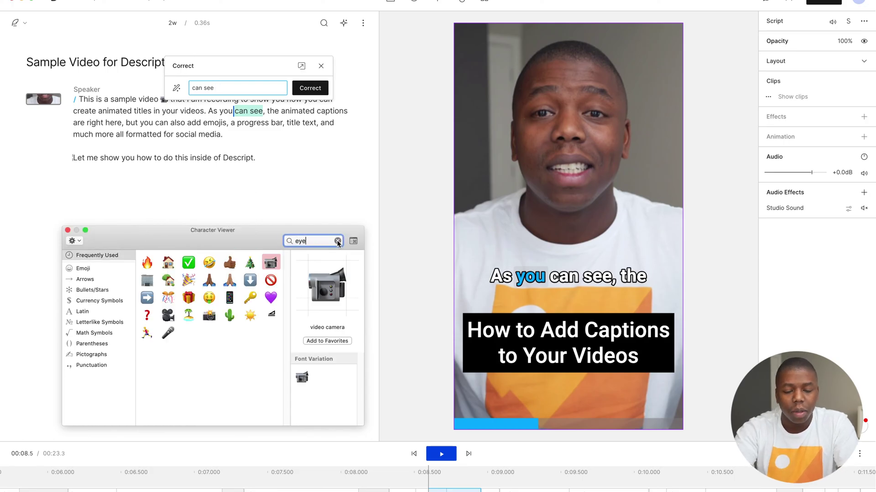
{"action": "double_click", "coordinate": [167, 311]}
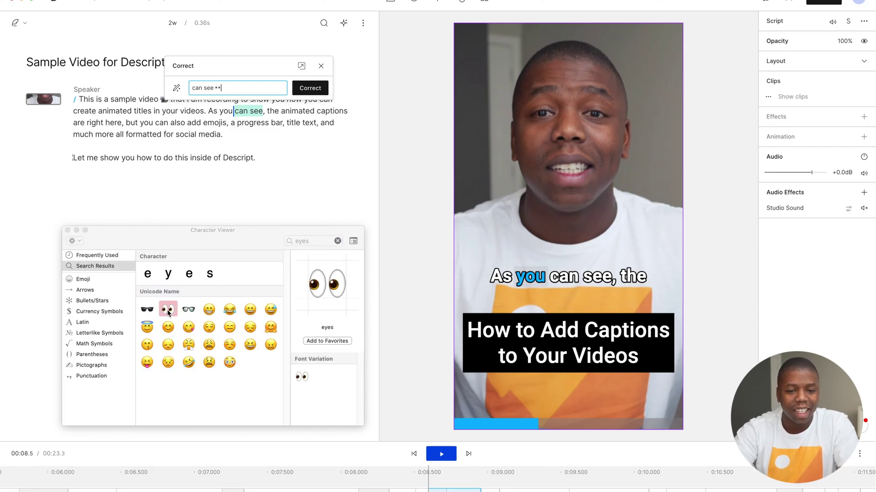
{"action": "key", "text": "Return"}
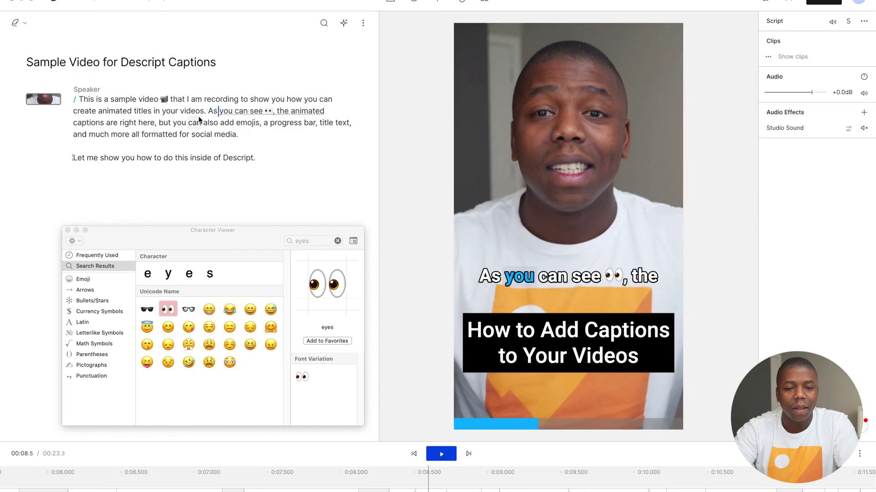
Play back from the word 'videos' to preview the new eyes emoji
{"action": "left_click", "coordinate": [202, 114]}
{"action": "key", "text": "space"}
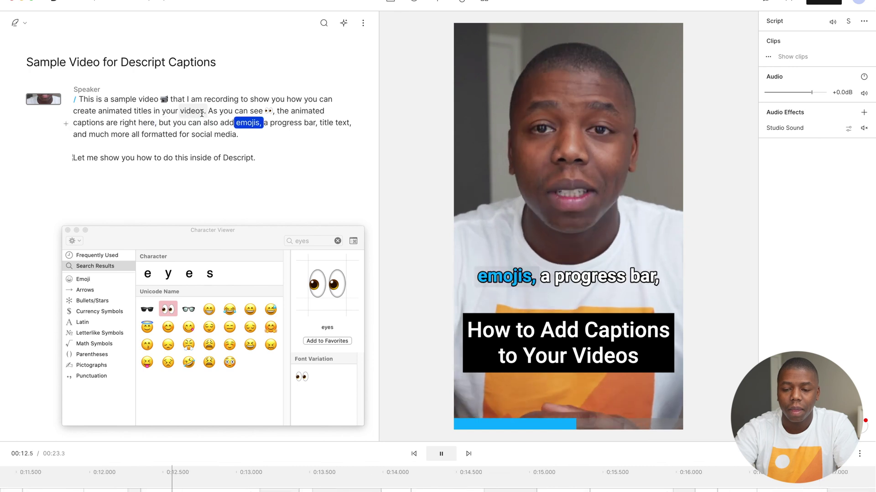
{"action": "key", "text": "space"}
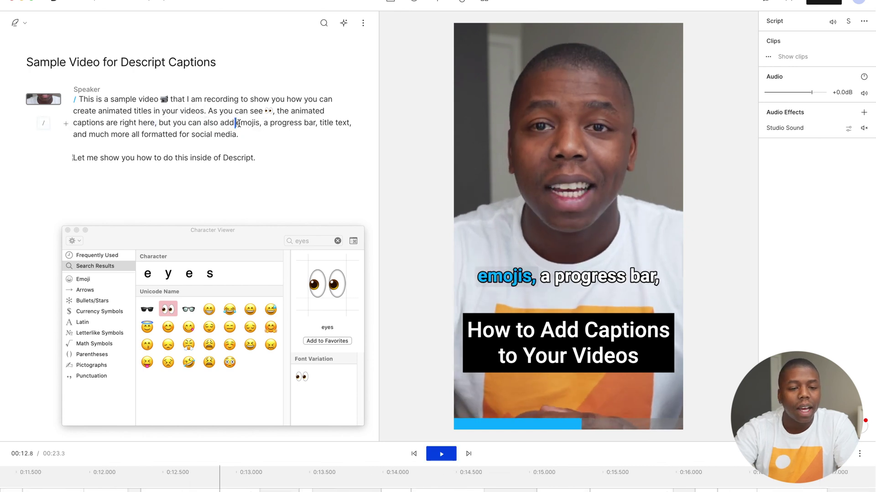
Append grinning-face emojis to 'emojis' via Correct and play back to check the caption
{"action": "left_click_drag", "start_coordinate": [238, 123], "coordinate": [259, 123]}
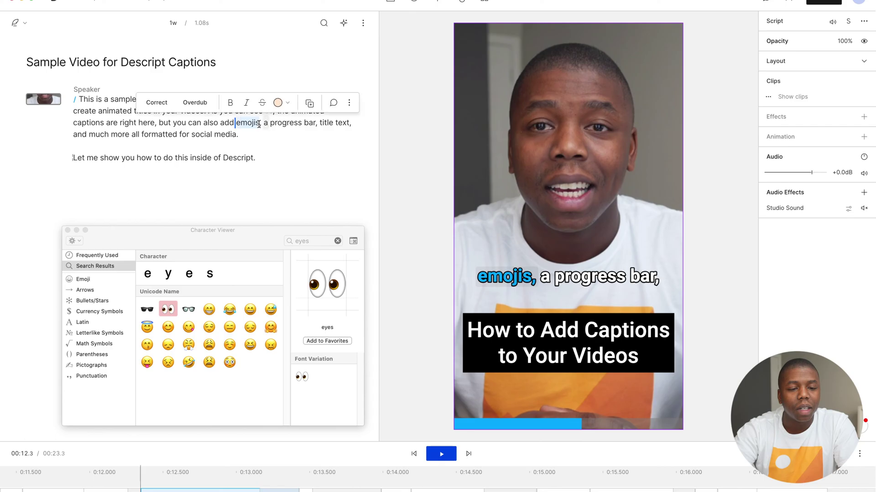
{"action": "left_click", "coordinate": [152, 103]}
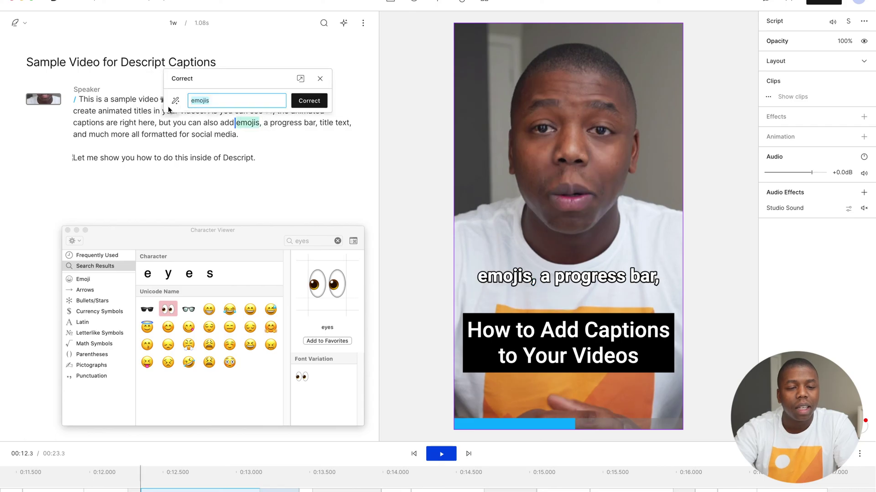
{"action": "double_click", "coordinate": [210, 310]}
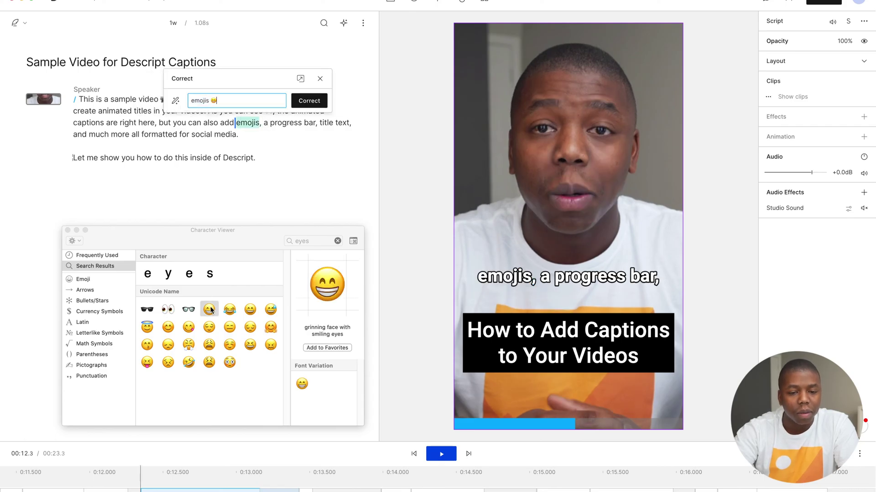
{"action": "left_click", "coordinate": [306, 100]}
{"action": "key", "text": "space"}
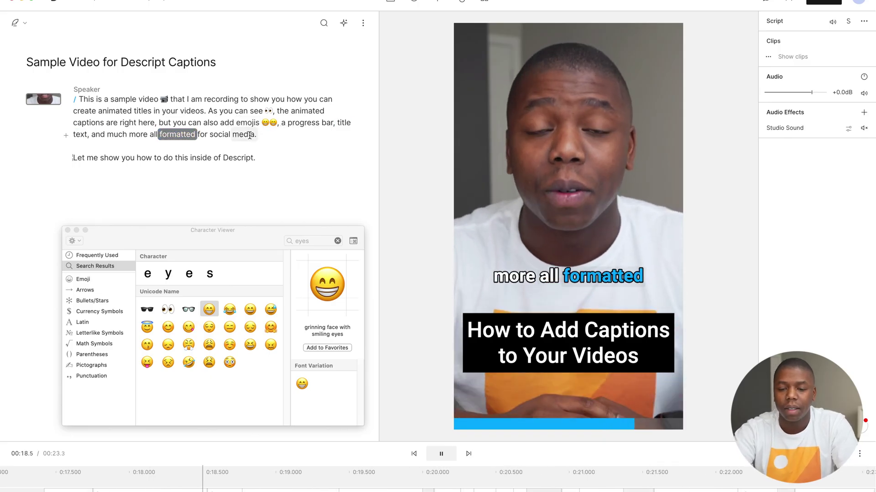
{"action": "key", "text": "space"}
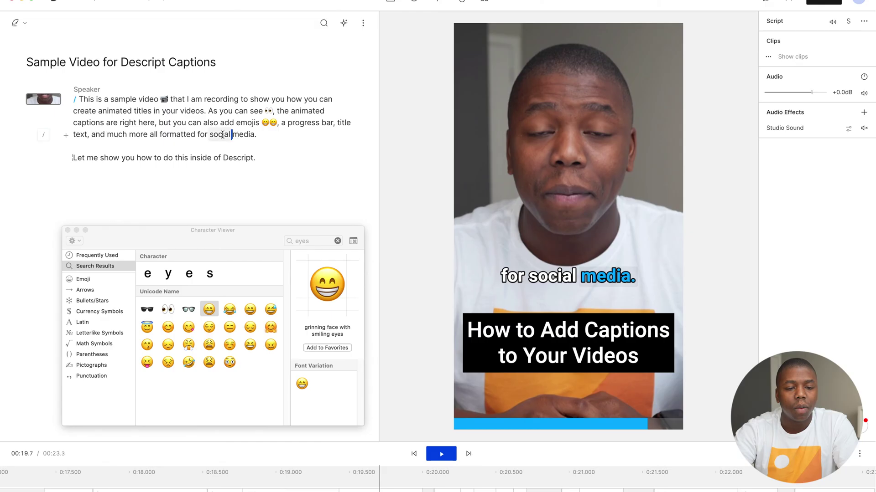
Append a mobile phone emoji to 'social media' via Correct, then play back and select the captions layer
{"action": "left_click_drag", "start_coordinate": [211, 134], "coordinate": [253, 140]}
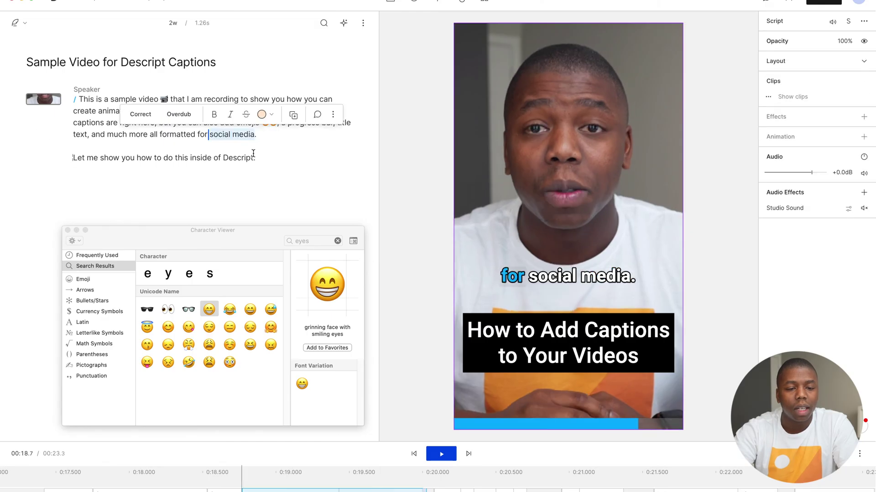
{"action": "left_click", "coordinate": [141, 114]}
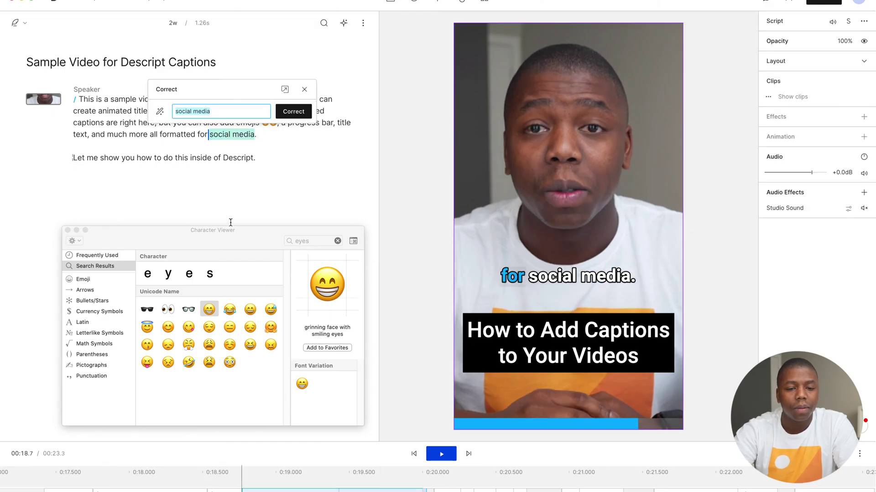
{"action": "left_click", "coordinate": [222, 113]}
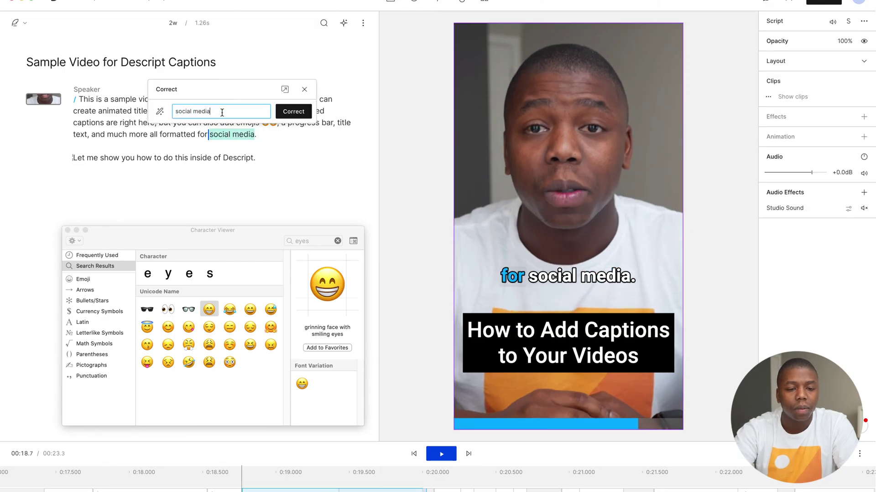
{"action": "left_click", "coordinate": [335, 240]}
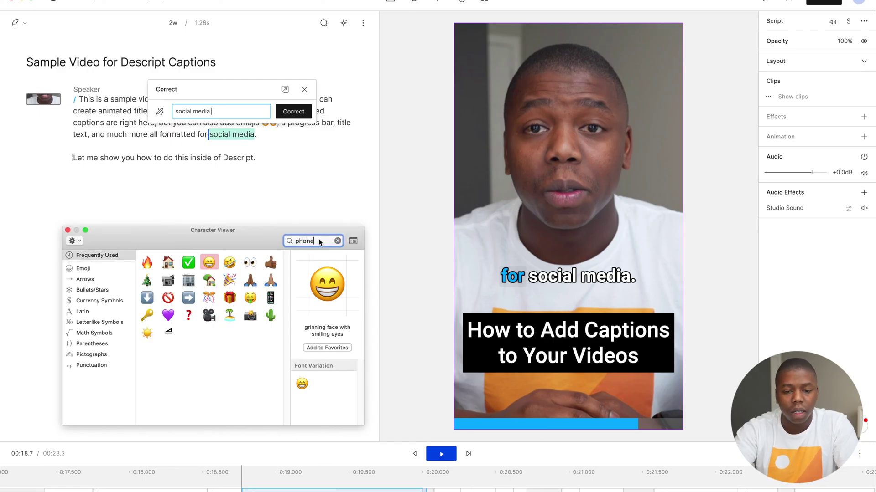
{"action": "double_click", "coordinate": [167, 309]}
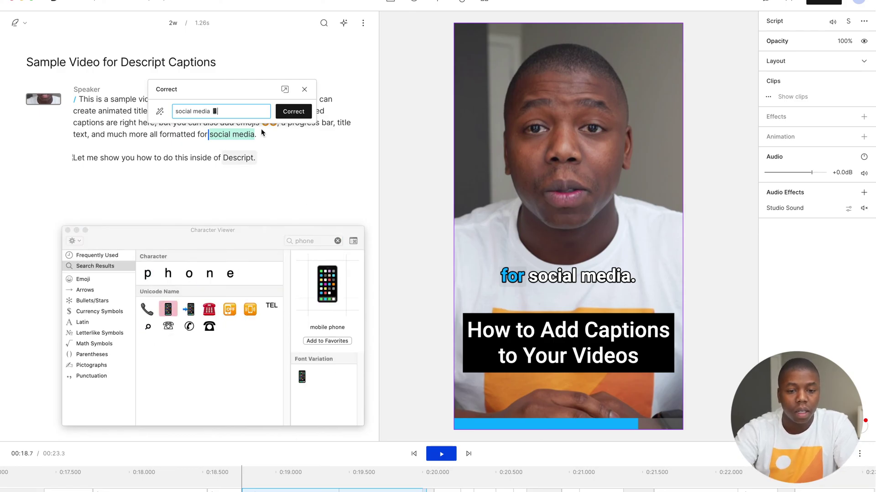
{"action": "left_click", "coordinate": [285, 114]}
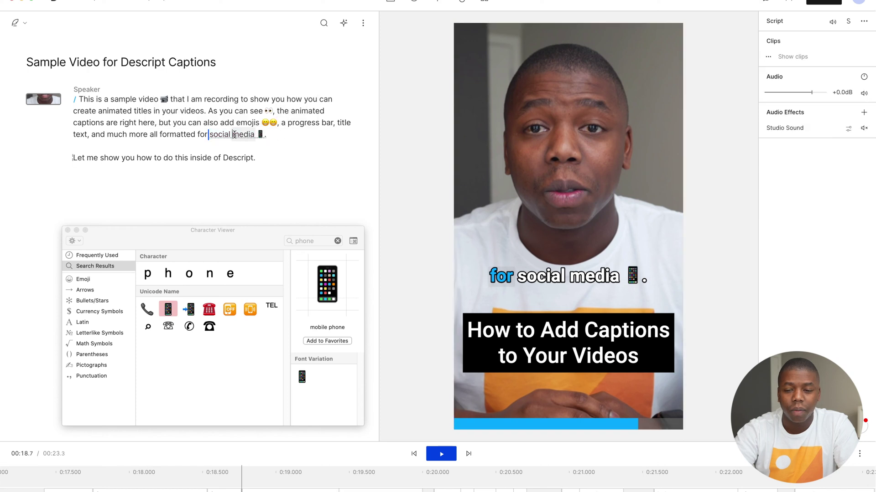
{"action": "key", "text": "space"}
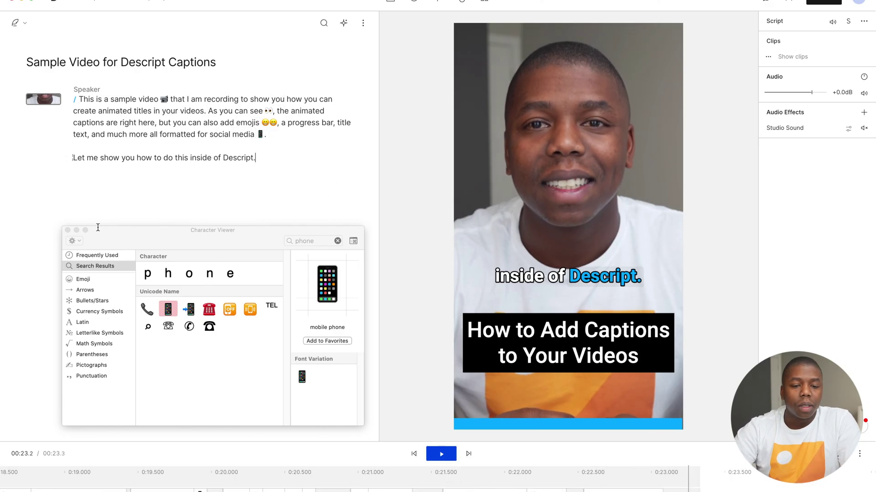
{"action": "left_click", "coordinate": [68, 231]}
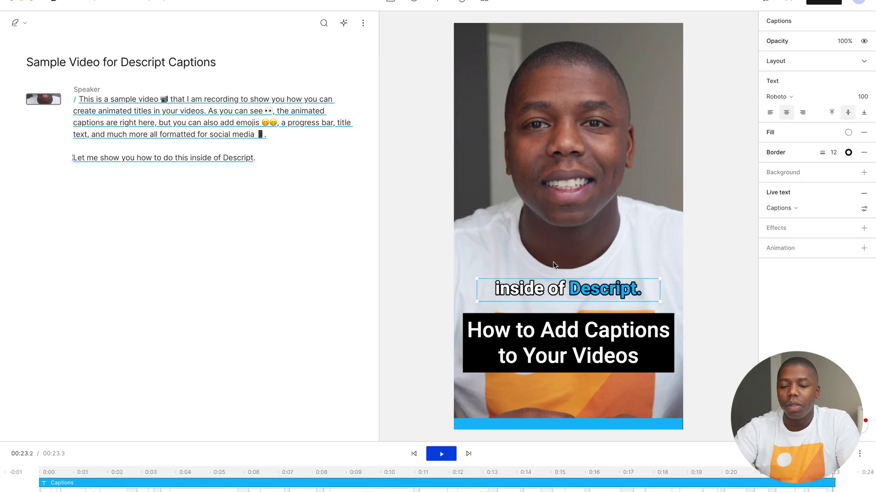
Add a Title text layer whose text is a grinning-face emoji
{"action": "left_click", "coordinate": [436, 2]}
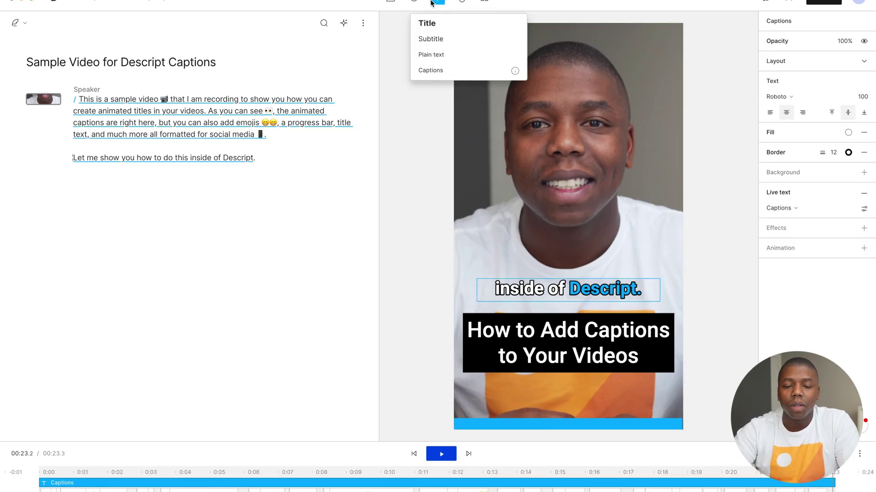
{"action": "left_click", "coordinate": [431, 23]}
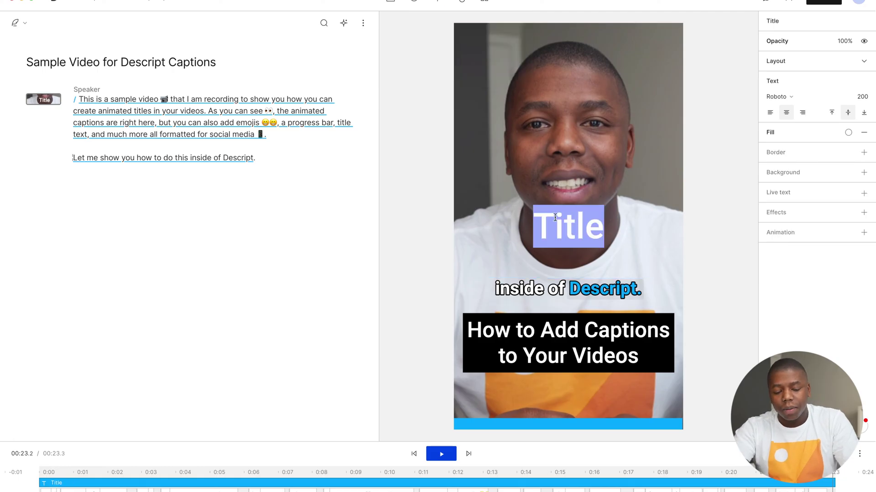
{"action": "key", "text": "ctrl+super+space"}
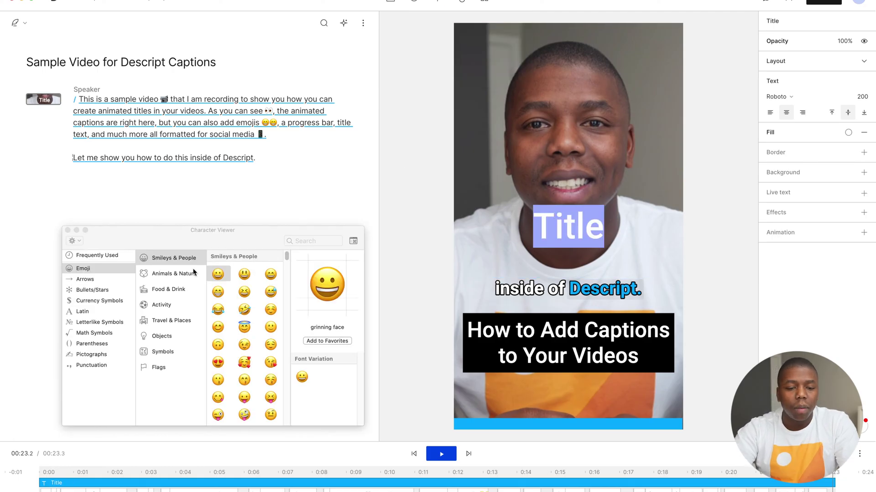
{"action": "double_click", "coordinate": [219, 275]}
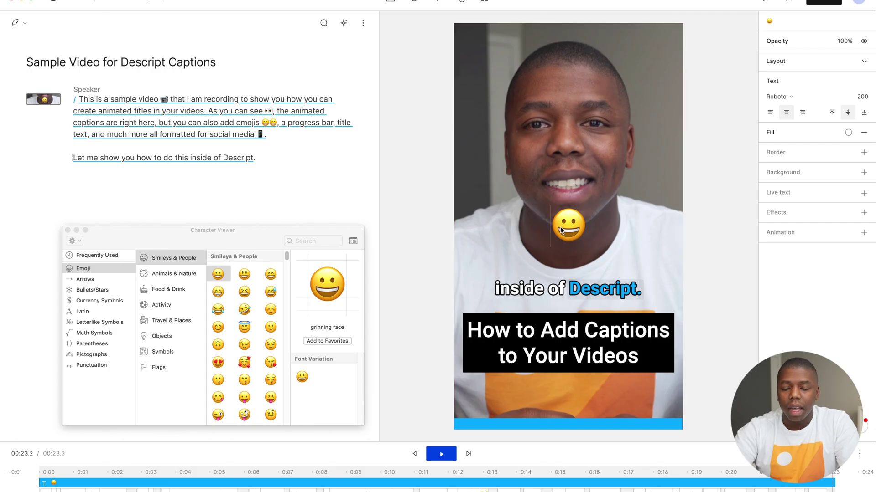
{"action": "left_click", "coordinate": [576, 236]}
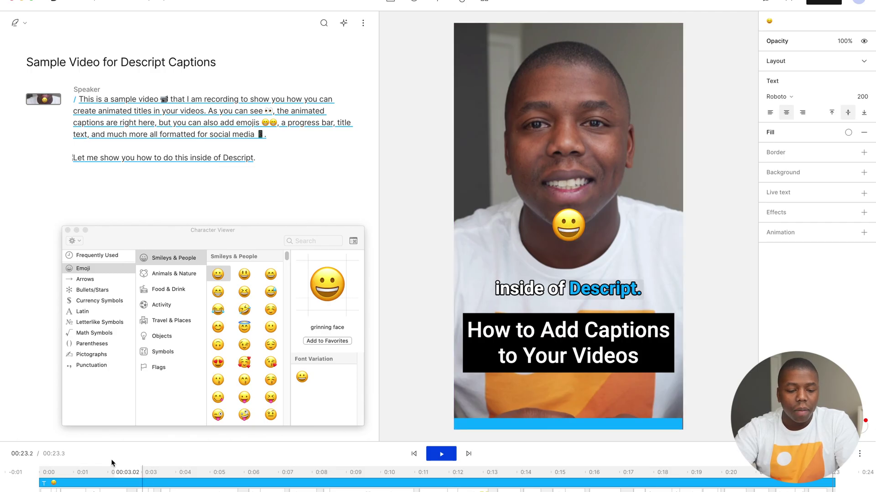
Scrub the timeline around 00:05.6–00:06.1 to check the emoji title, then bring up publish options
{"action": "left_click", "coordinate": [212, 483]}
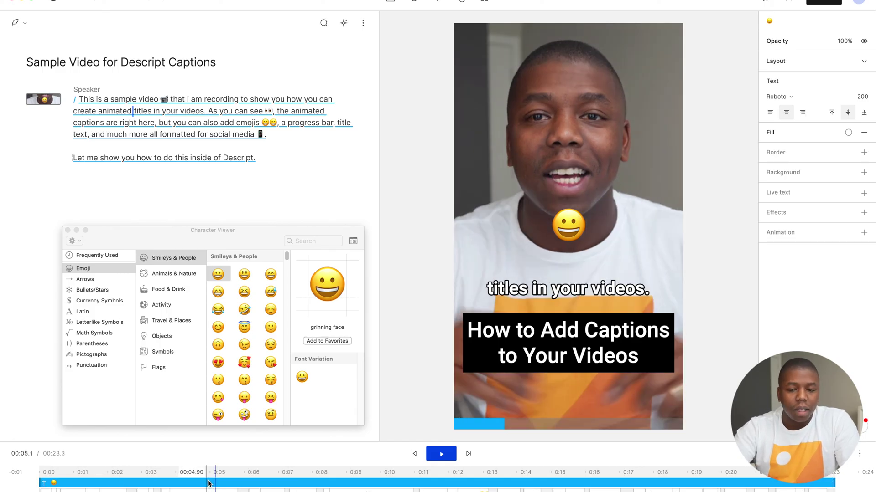
{"action": "left_click", "coordinate": [237, 484]}
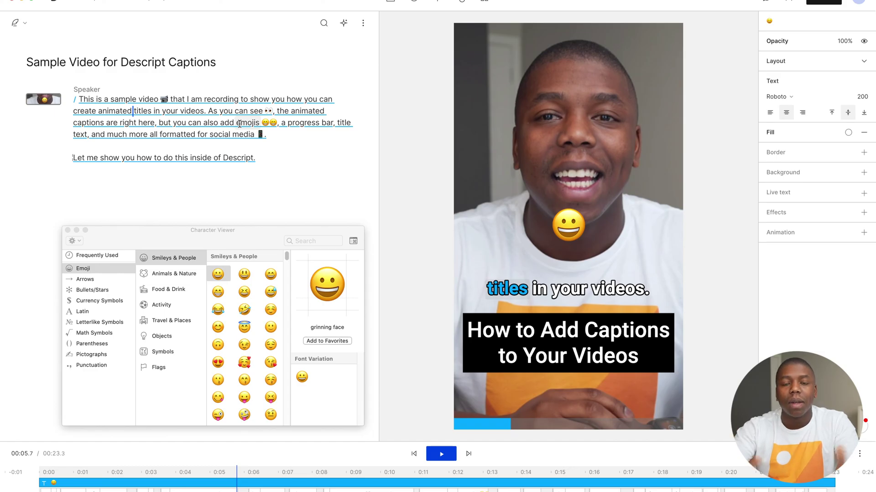
{"action": "left_click", "coordinate": [233, 482]}
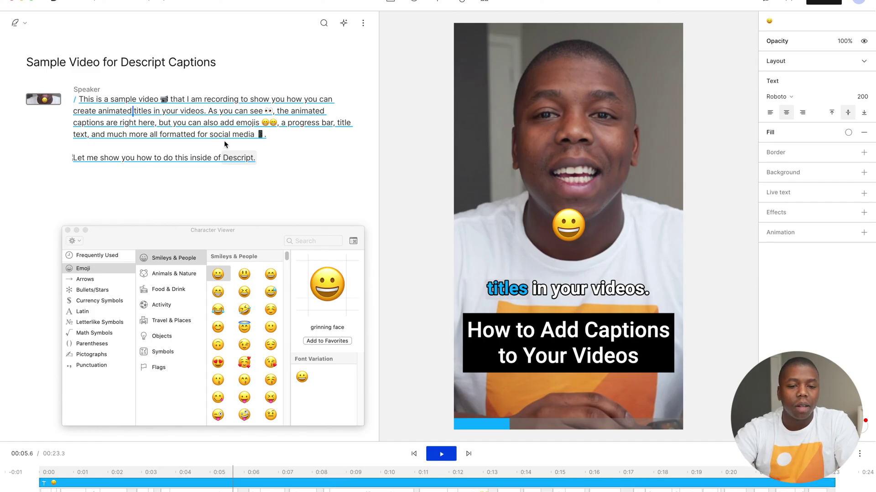
{"action": "left_click", "coordinate": [248, 482]}
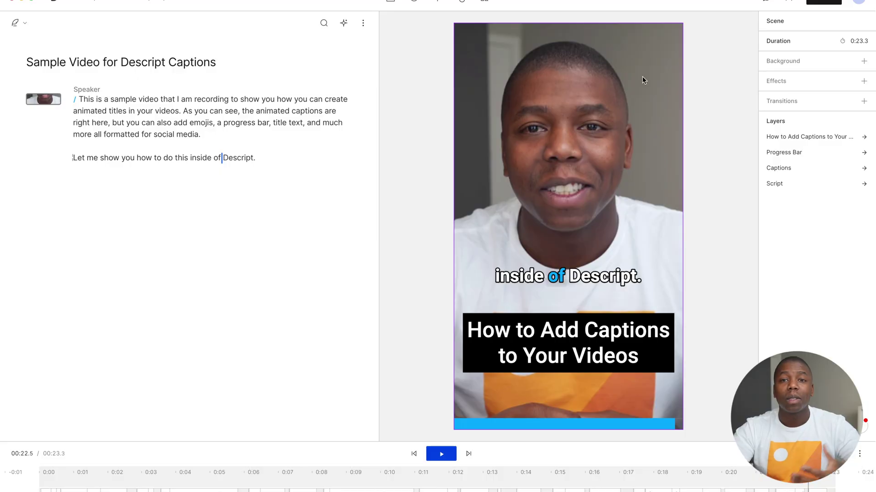
{"action": "left_click", "coordinate": [824, 3]}
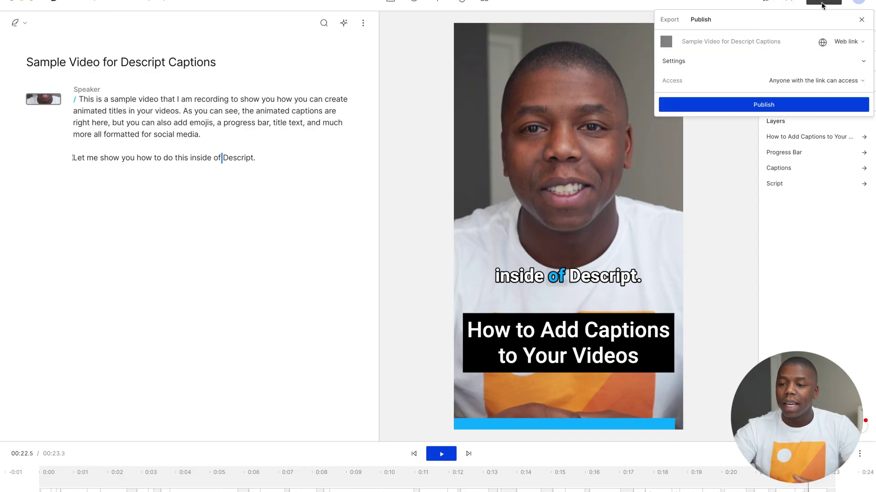
Switch to the Export tab, expand settings and review the Timeline export formats
{"action": "left_click", "coordinate": [672, 19]}
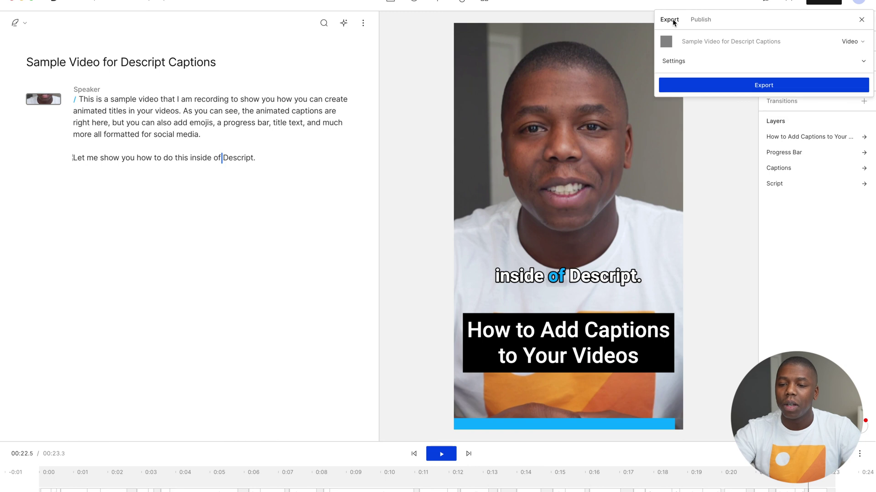
{"action": "left_click", "coordinate": [717, 63]}
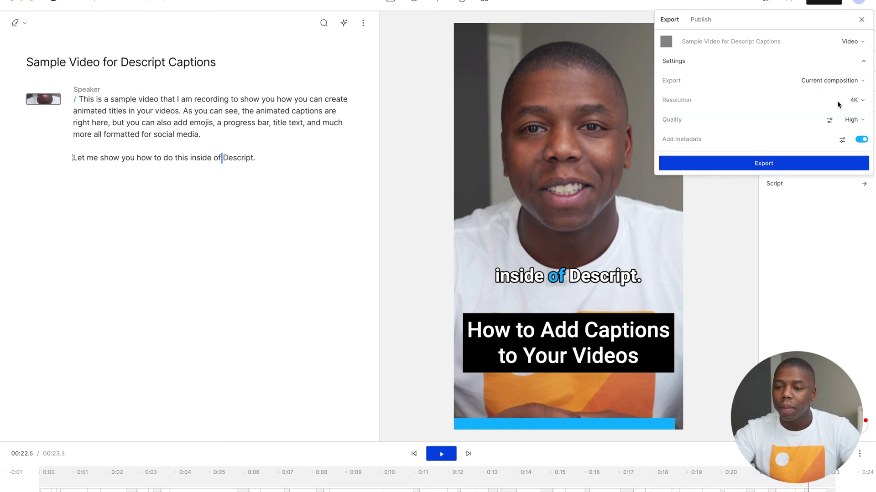
{"action": "left_click", "coordinate": [860, 44]}
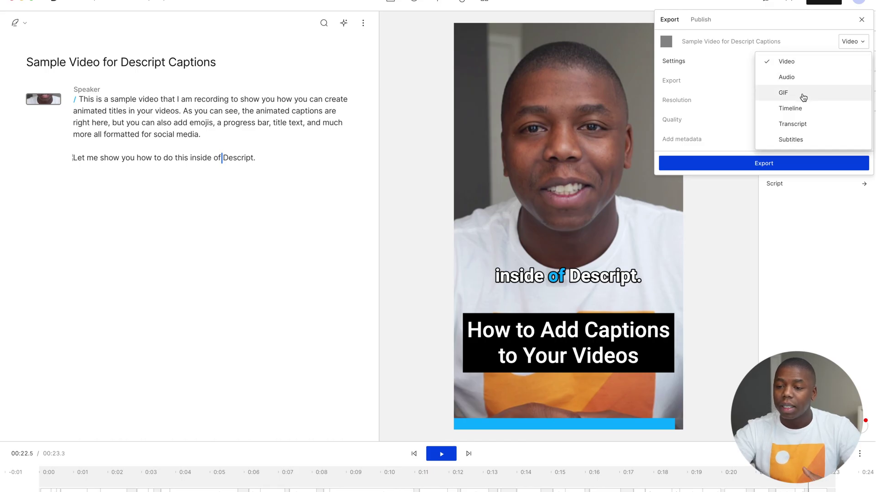
{"action": "left_click", "coordinate": [801, 108]}
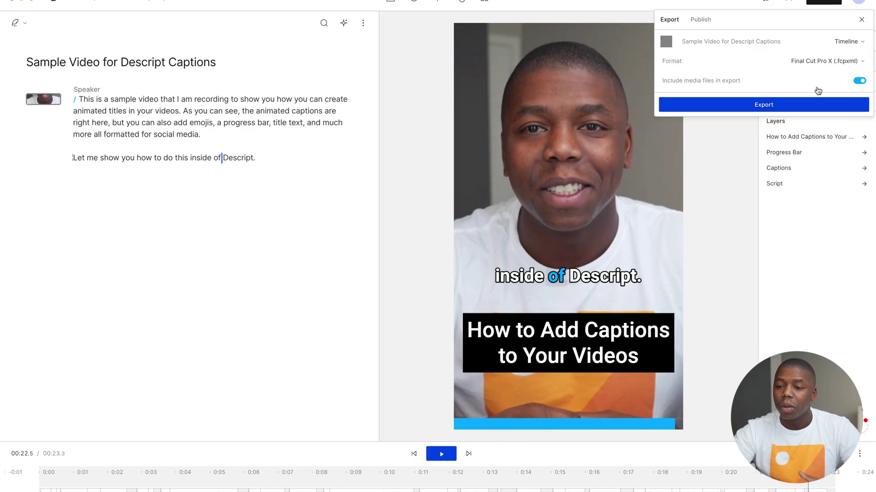
{"action": "left_click", "coordinate": [834, 62]}
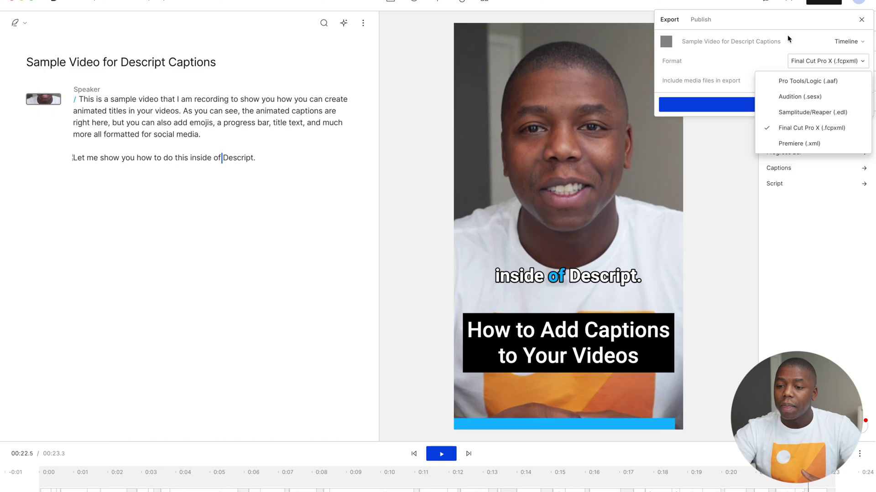
{"action": "left_click", "coordinate": [804, 23]}
Browse the Transcript and Subtitles export types and their formats
{"action": "left_click", "coordinate": [844, 40]}
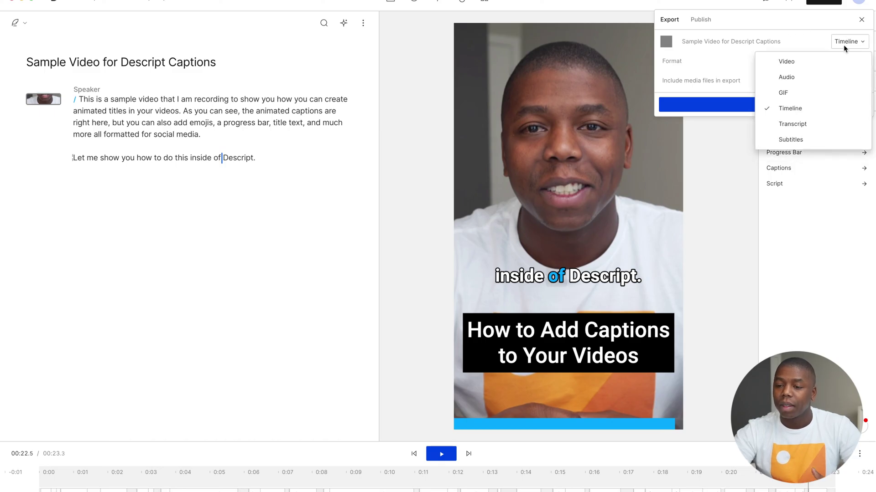
{"action": "left_click", "coordinate": [814, 123]}
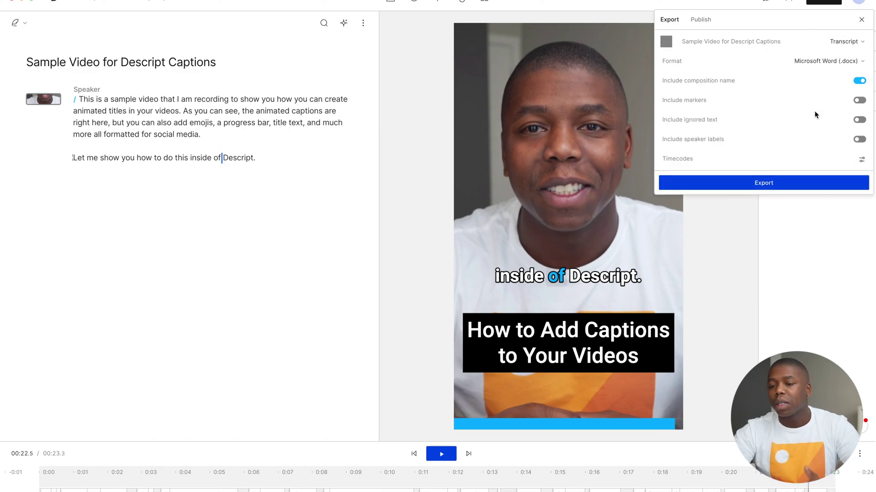
{"action": "left_click", "coordinate": [841, 62]}
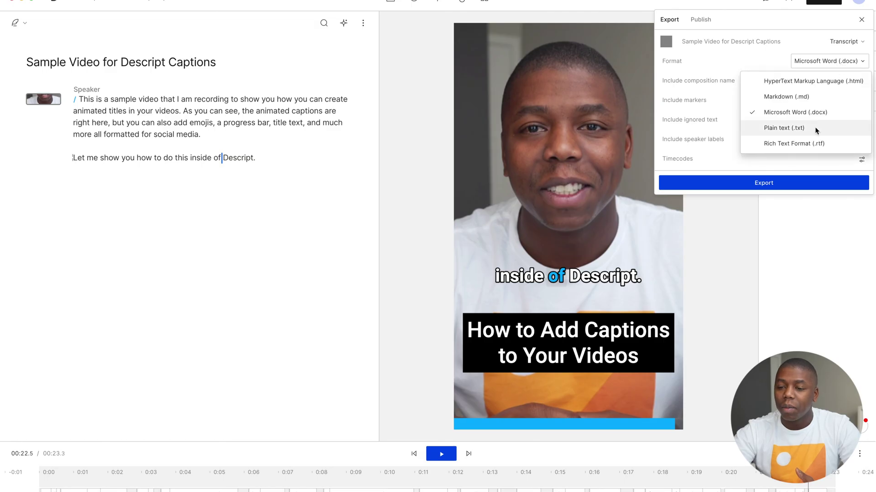
{"action": "left_click", "coordinate": [808, 29]}
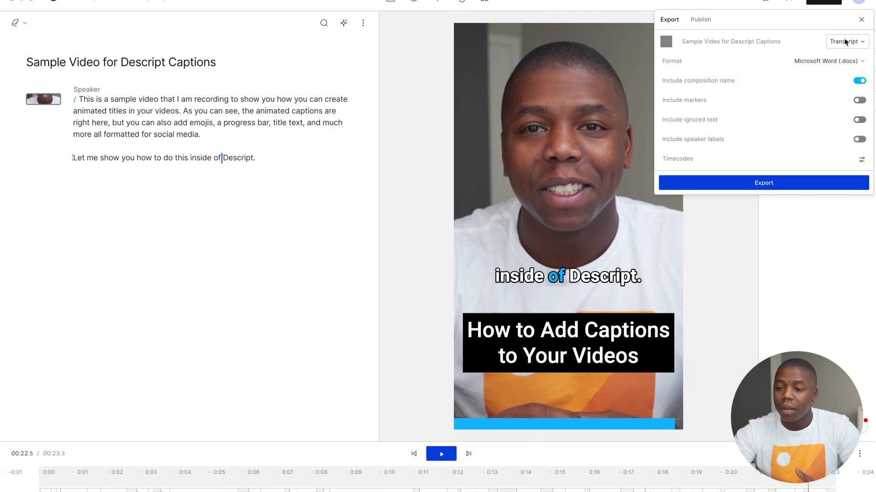
{"action": "left_click", "coordinate": [844, 42]}
{"action": "left_click", "coordinate": [820, 140]}
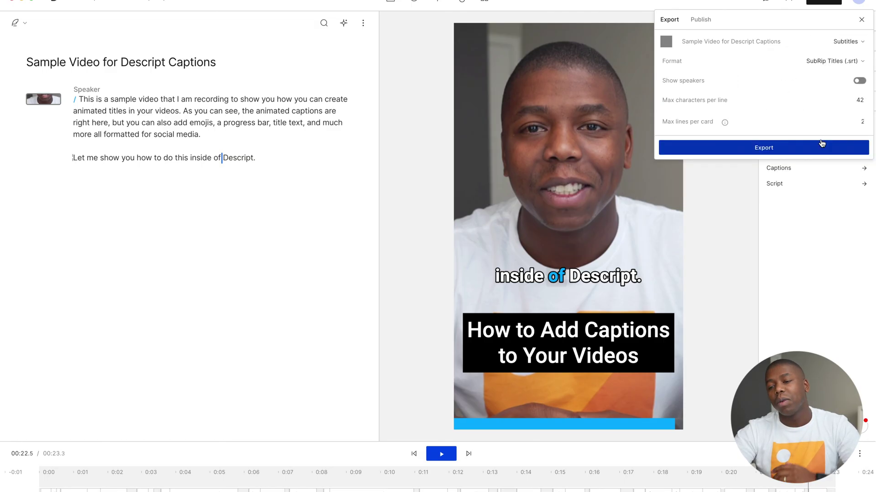
Set the export type to Video at 4K resolution and start the export
{"action": "left_click", "coordinate": [845, 42]}
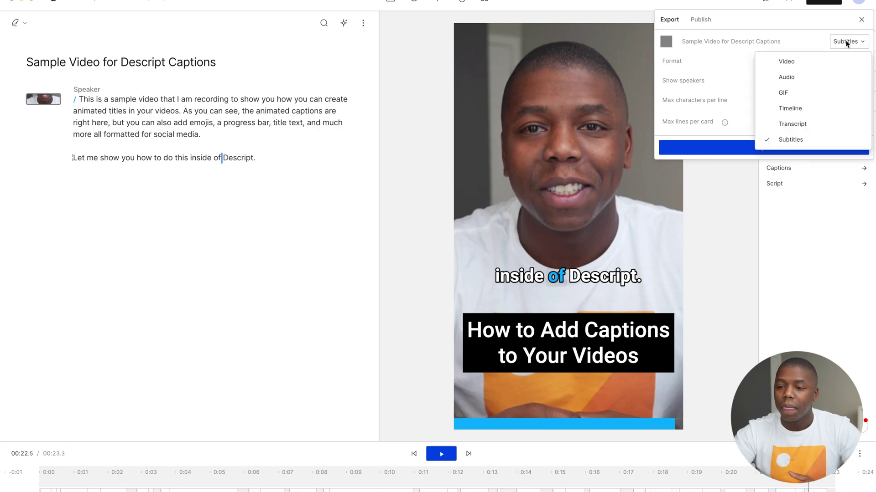
{"action": "left_click", "coordinate": [829, 68]}
{"action": "left_click", "coordinate": [864, 62]}
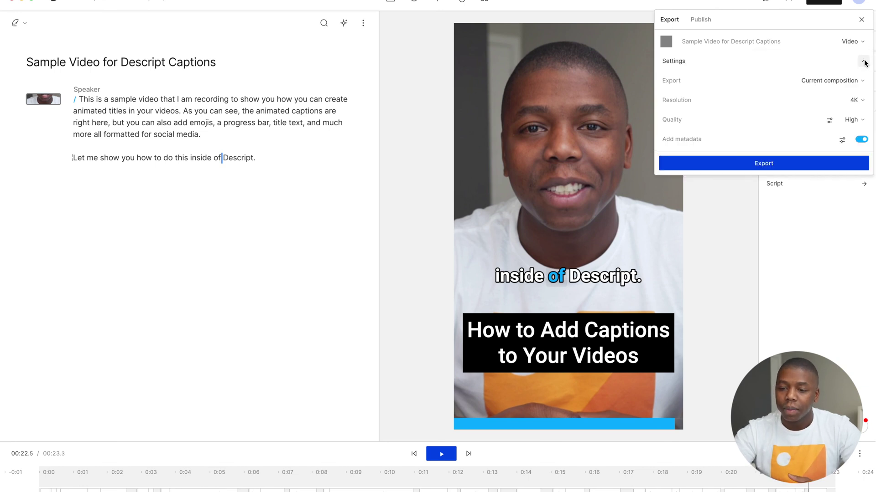
{"action": "left_click", "coordinate": [856, 103]}
{"action": "left_click", "coordinate": [855, 102]}
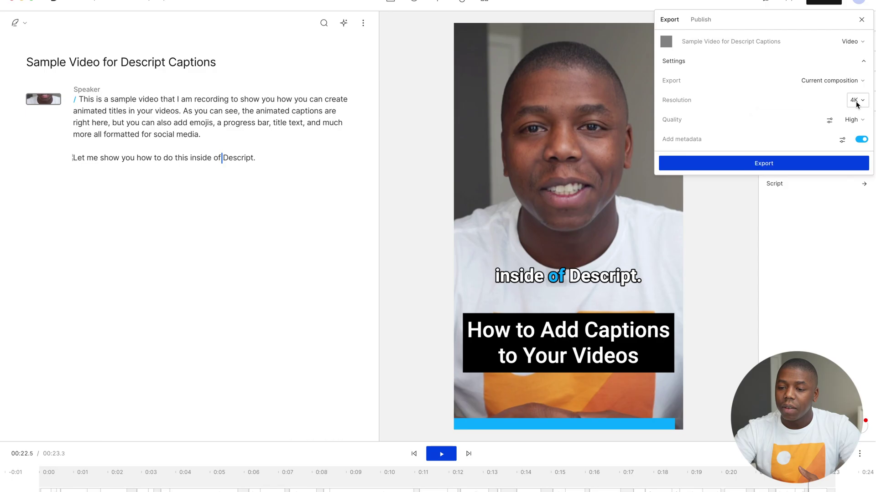
{"action": "left_click", "coordinate": [814, 165]}
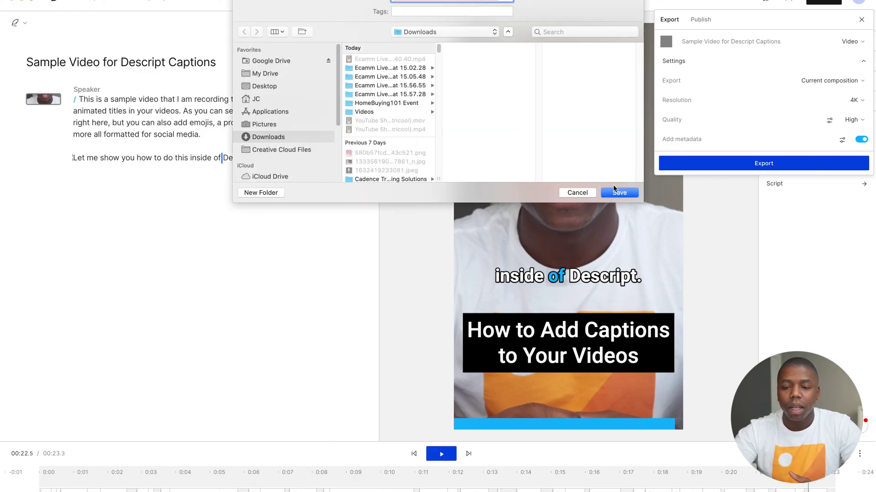